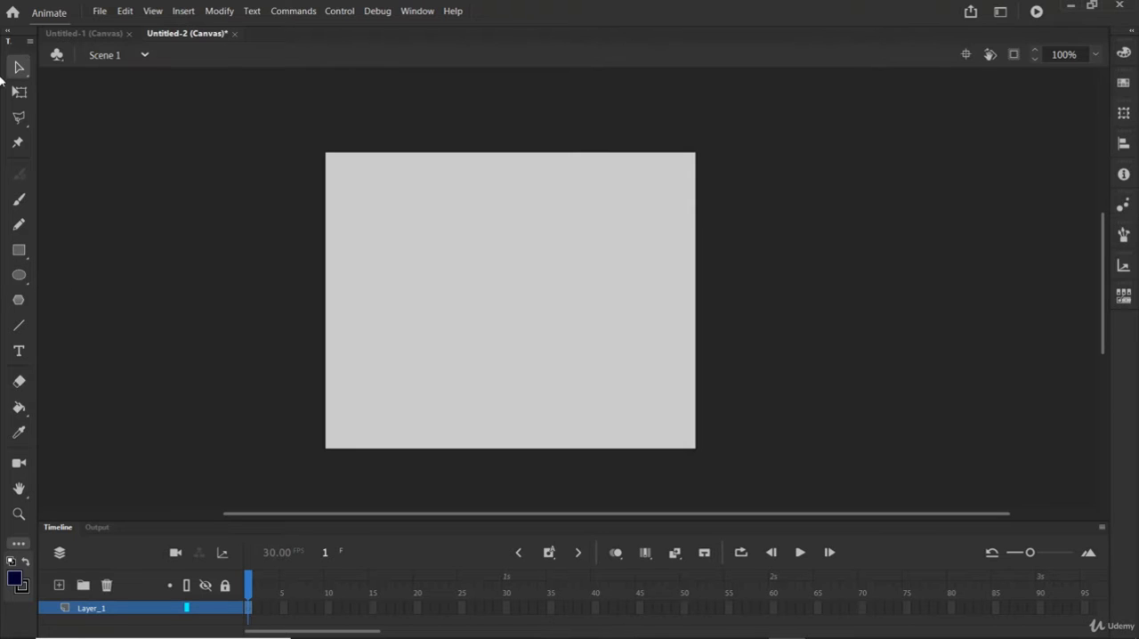
Step: Draw a wide dark blue rectangle across the upper middle of the stage and select its fill
click(19, 251)
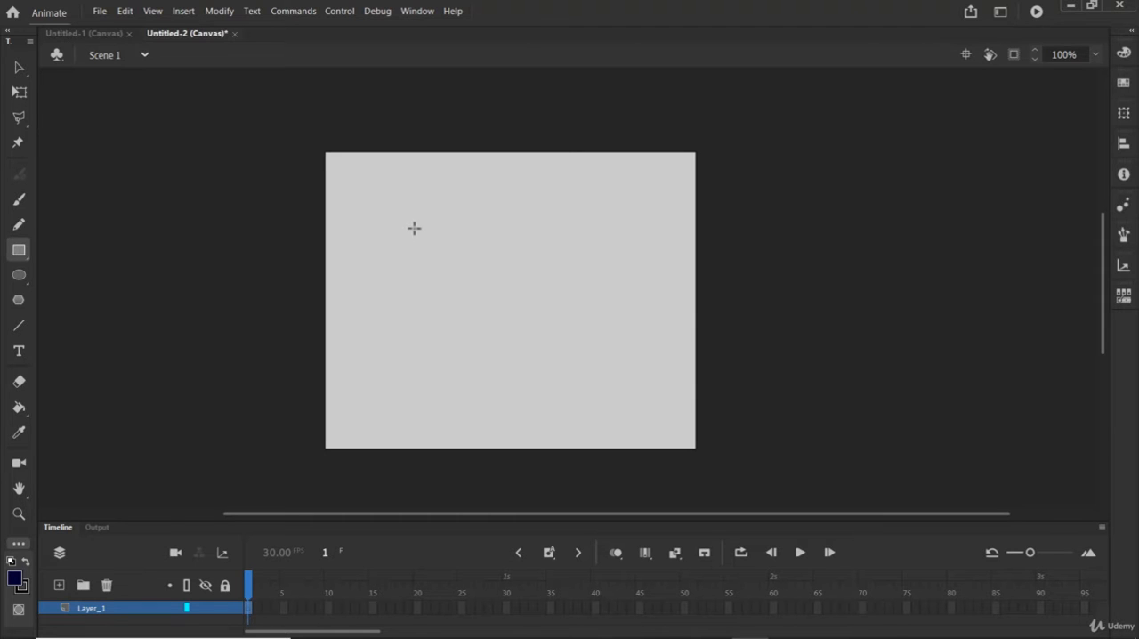
mouse_move(409, 224)
mouse_down()
mouse_move(603, 356)
mouse_move(659, 274)
mouse_move(659, 258)
mouse_move(564, 363)
mouse_move(370, 361)
mouse_move(482, 364)
mouse_move(569, 334)
mouse_move(630, 272)
mouse_move(635, 311)
mouse_up()
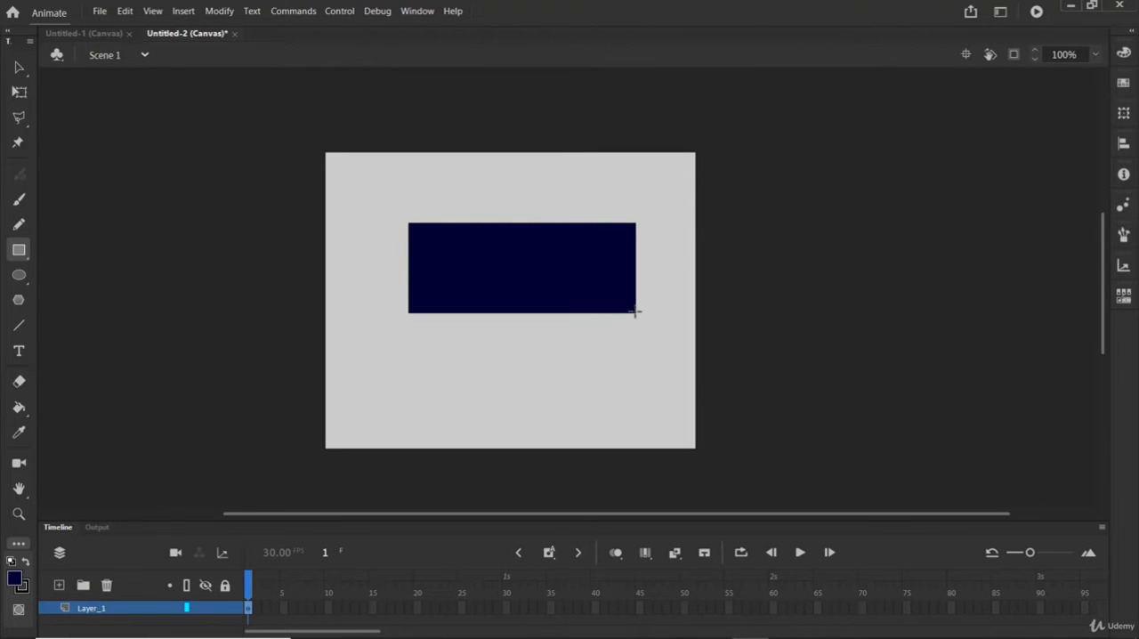
click(16, 66)
click(548, 274)
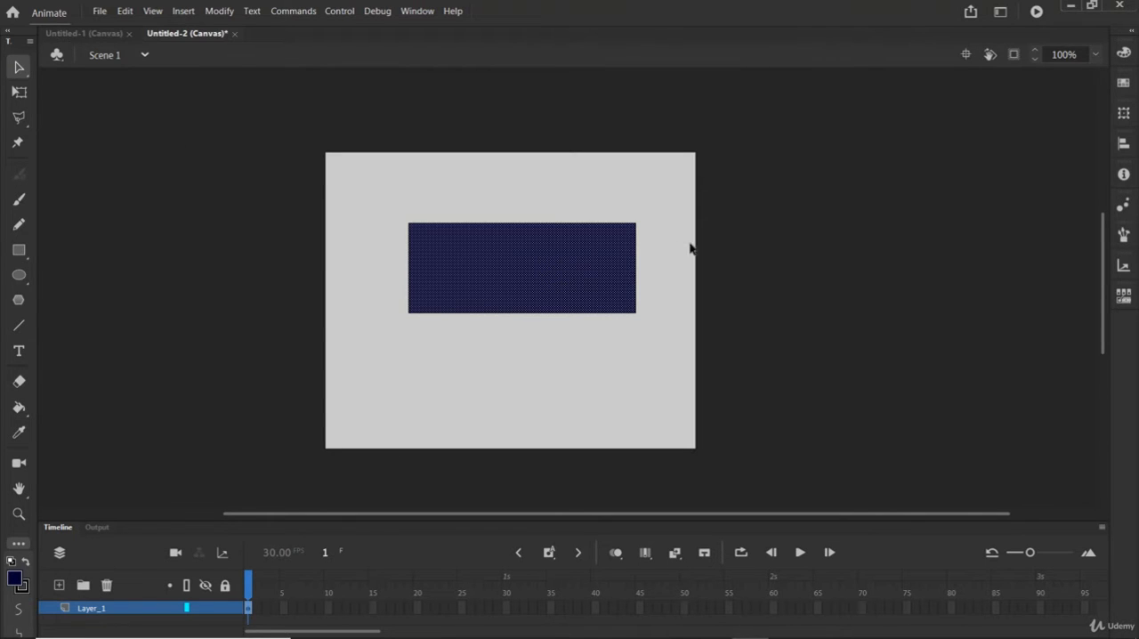
Step: Recolor the selected rectangle fill to green 007925 with the color picker
click(1124, 53)
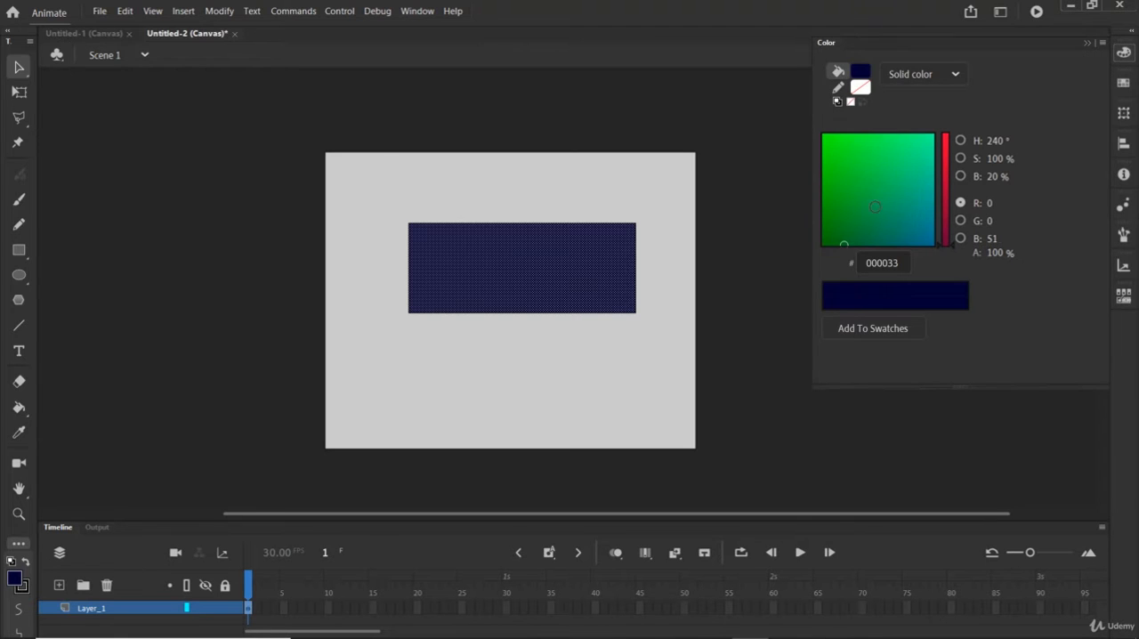
click(850, 210)
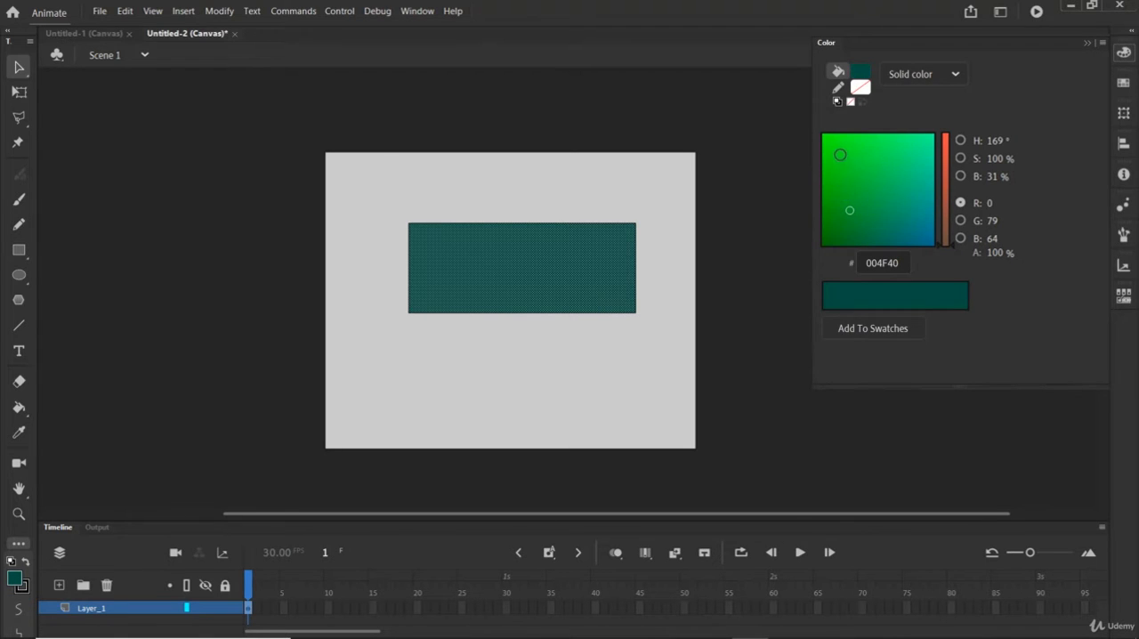
click(837, 191)
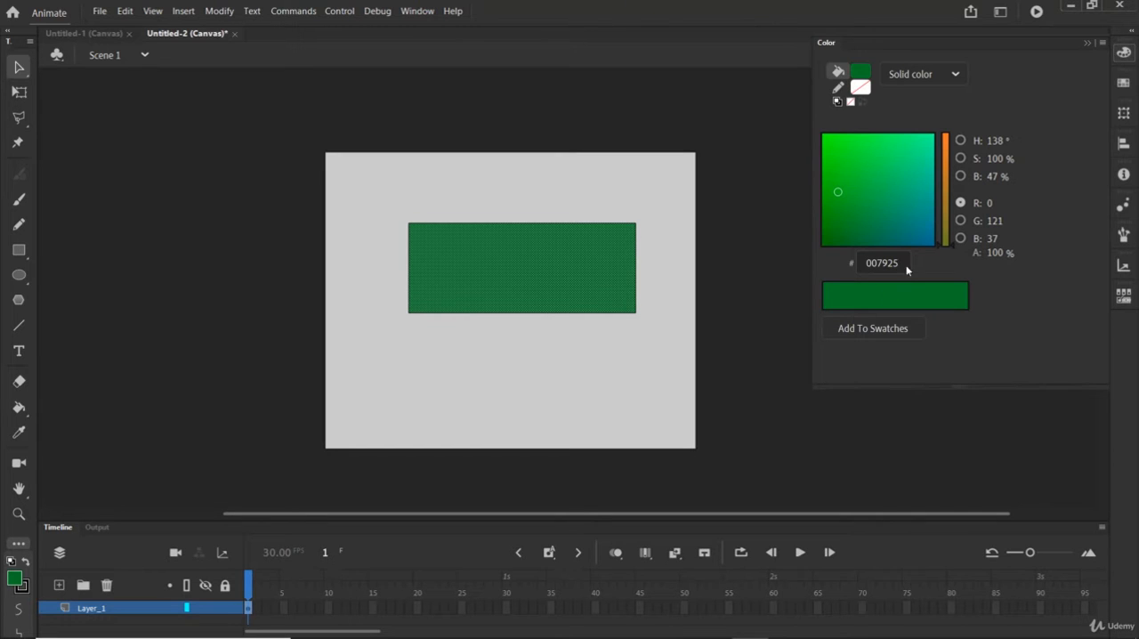
Step: Try blue shades from the default swatches on the rectangle's fill and settle on magenta
click(1123, 82)
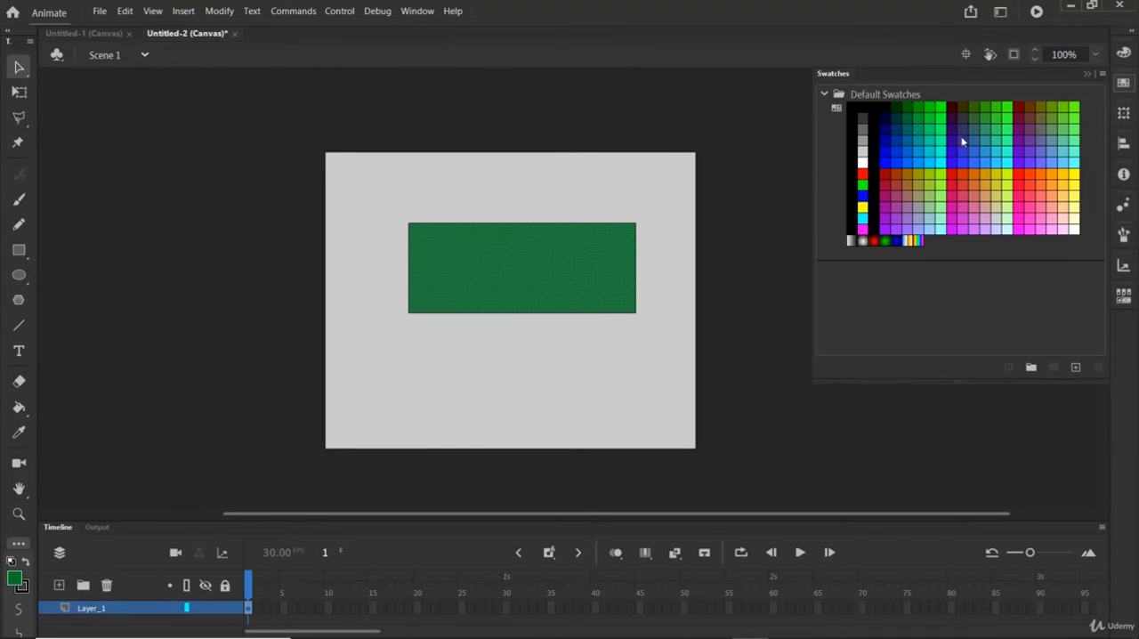
click(885, 150)
click(885, 130)
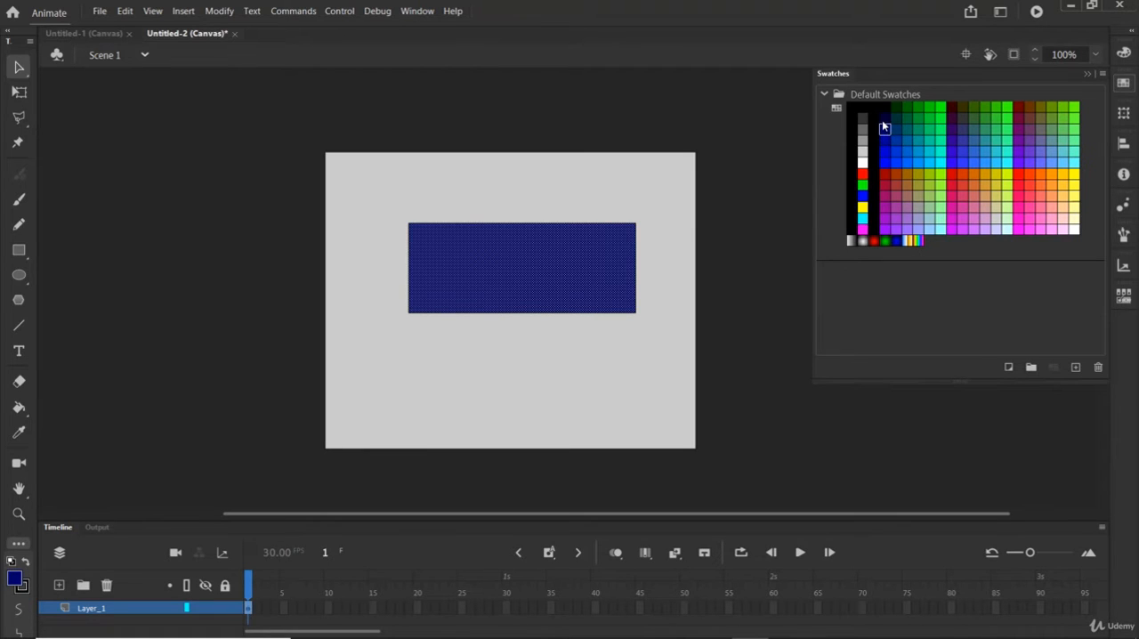
click(884, 119)
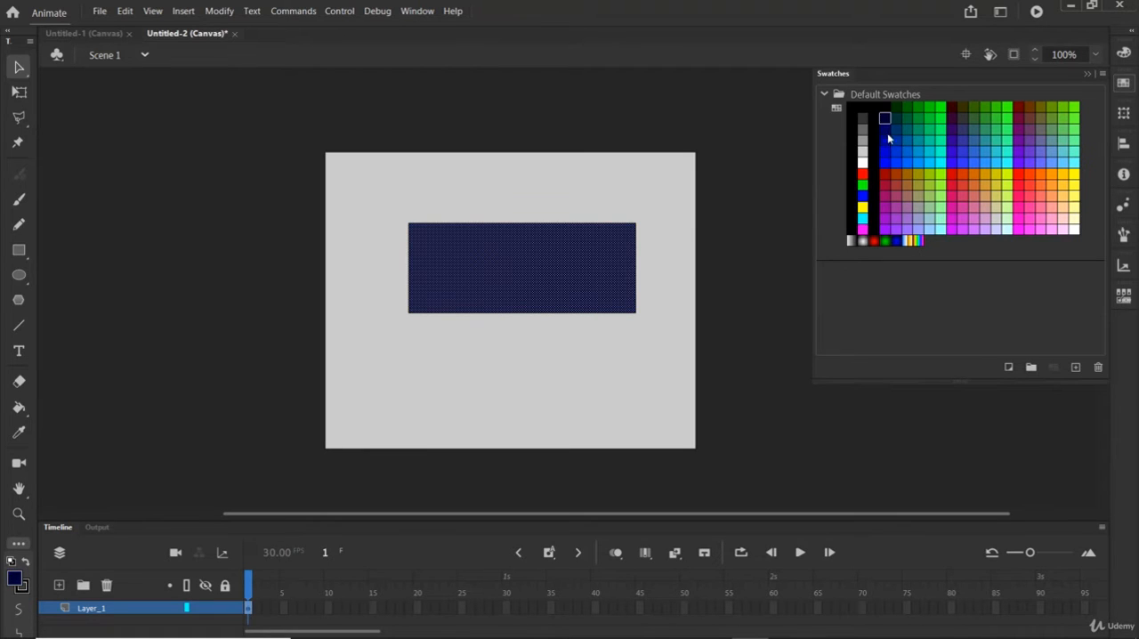
click(885, 196)
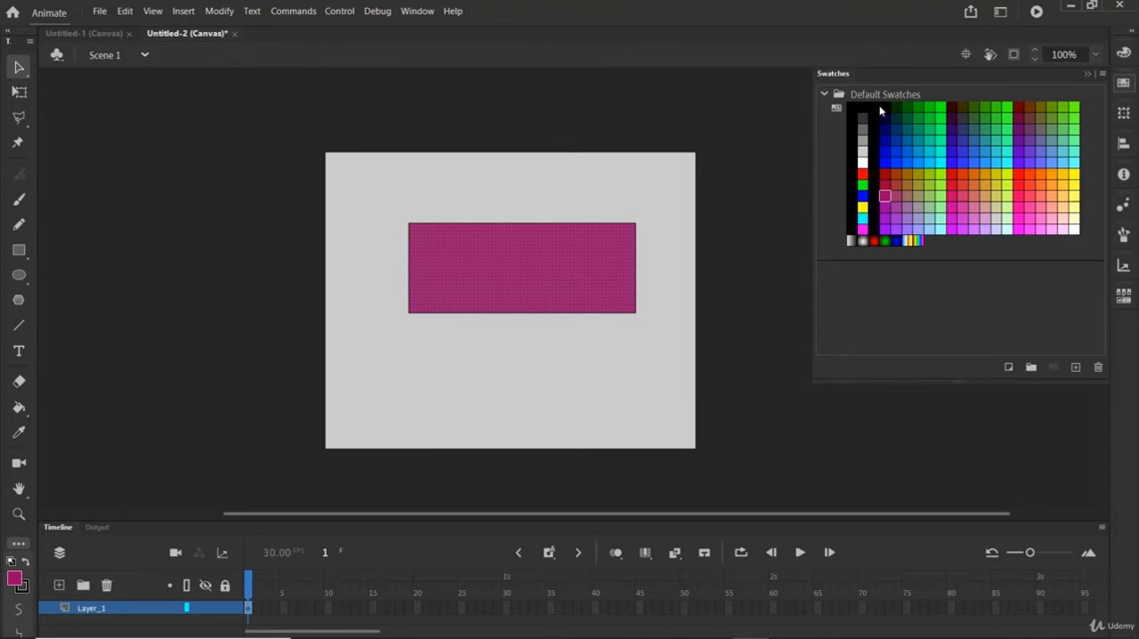
click(1123, 82)
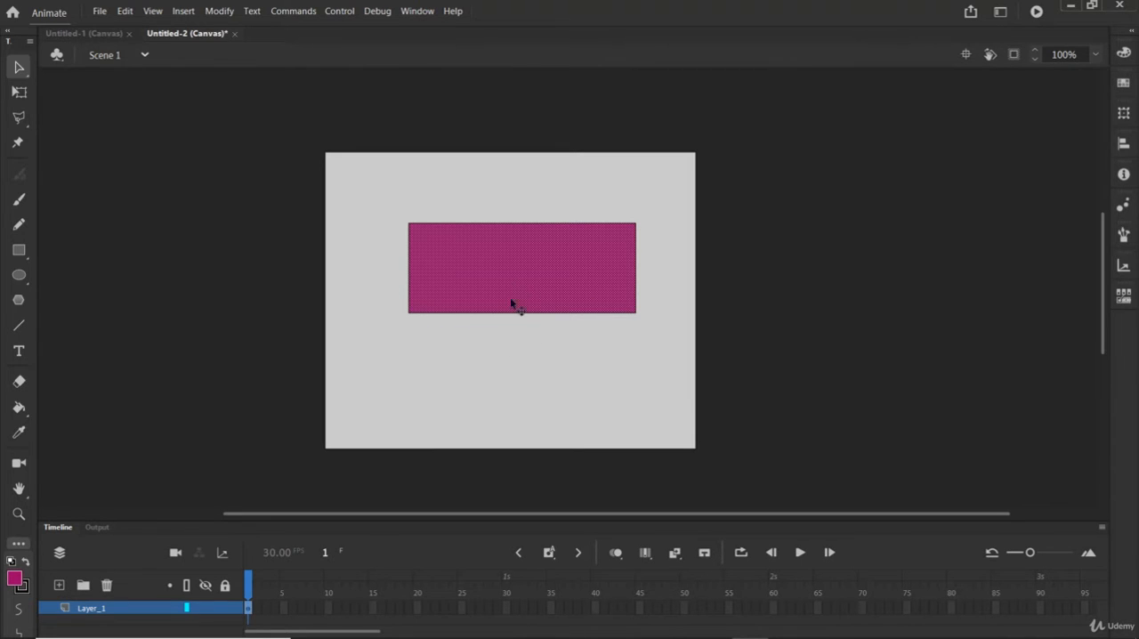
Step: Select the rectangle's fill without its outline, move it below the outline, and bring it back into place
click(532, 202)
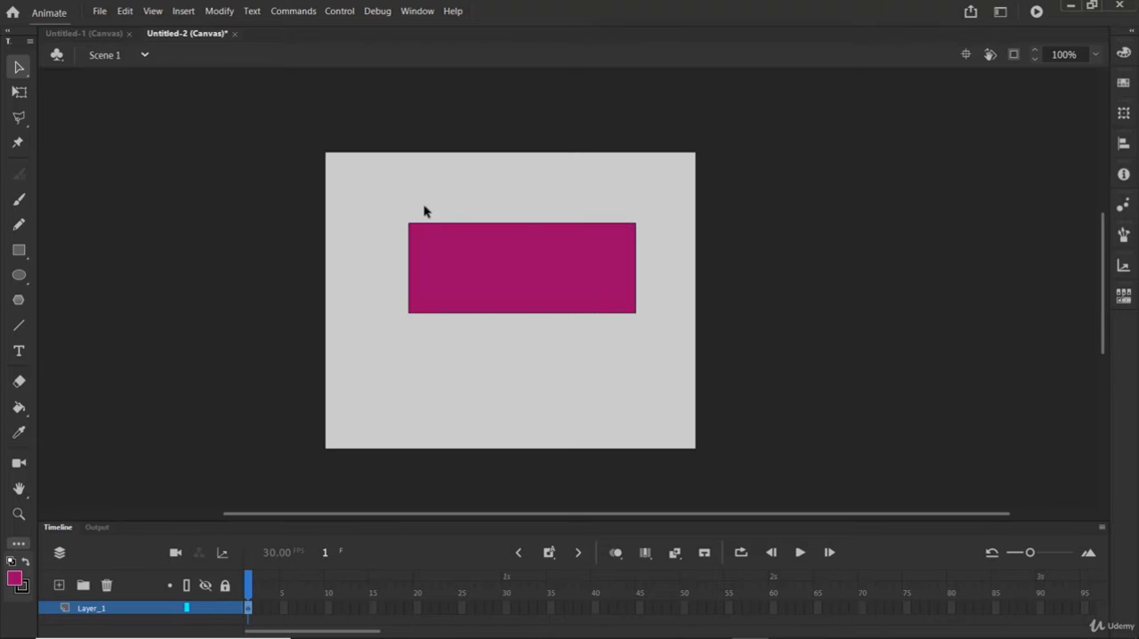
click(476, 313)
click(495, 276)
click(512, 185)
click(526, 257)
mouse_move(539, 254)
mouse_down()
mouse_move(522, 306)
mouse_move(525, 349)
mouse_up()
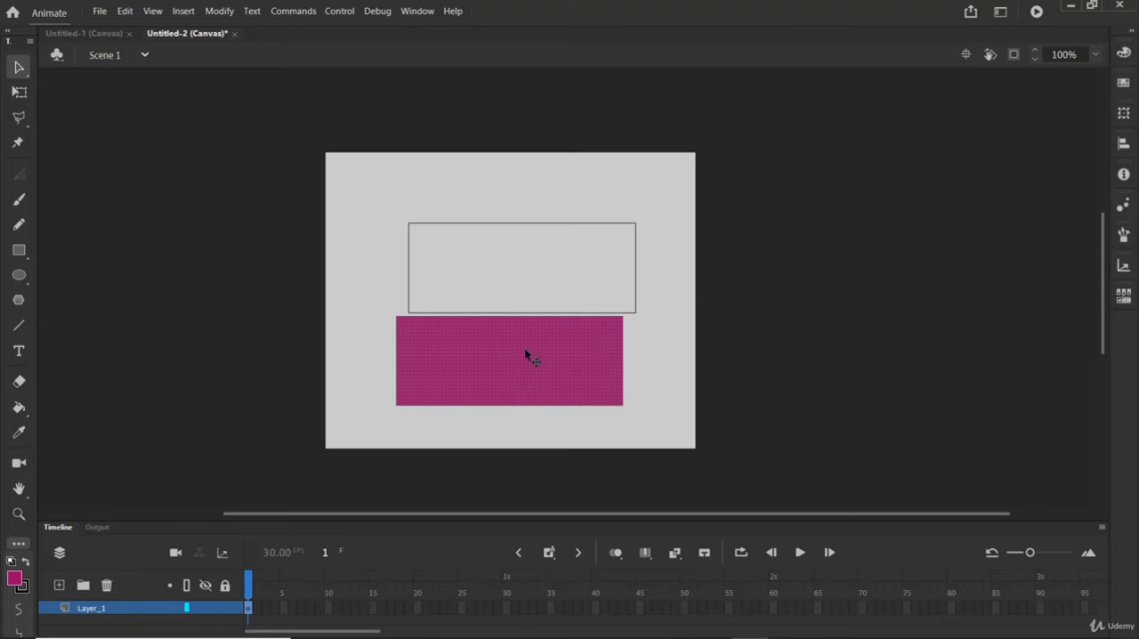
drag(540, 388, 546, 318)
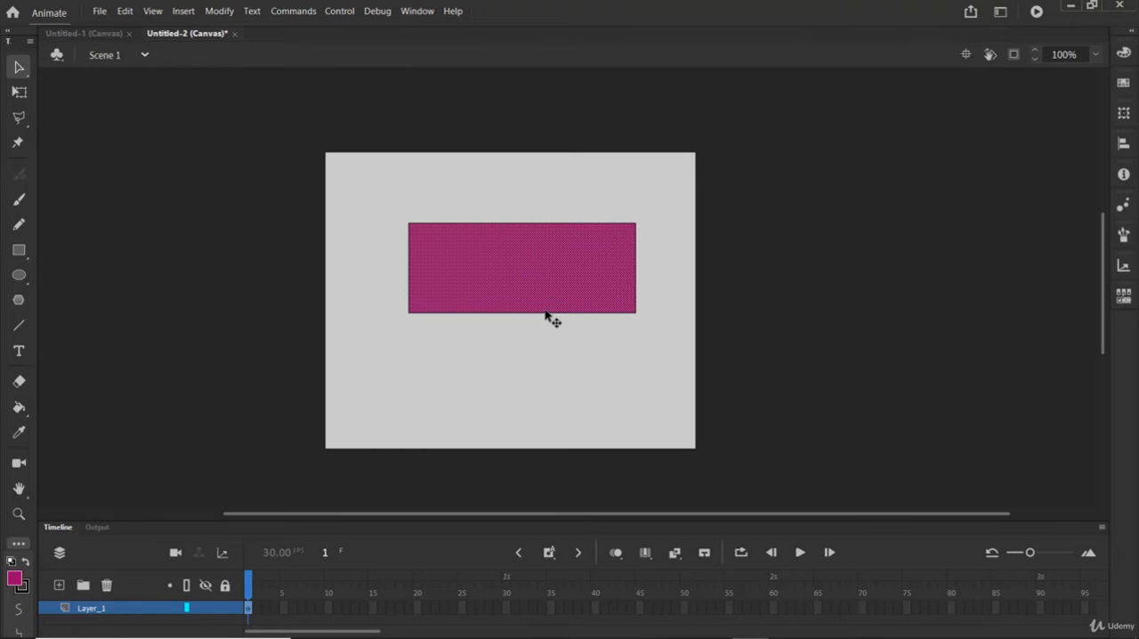
Step: Select the rectangle's fill together with its outline and move both slightly up and to the left
double_click(541, 265)
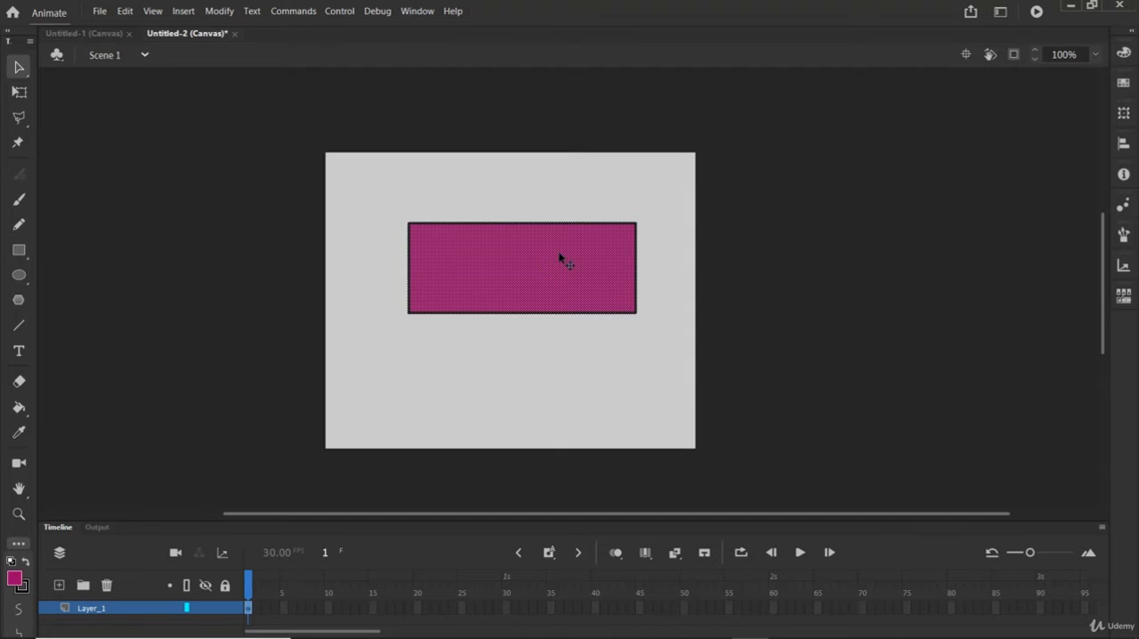
drag(559, 258, 524, 245)
click(622, 358)
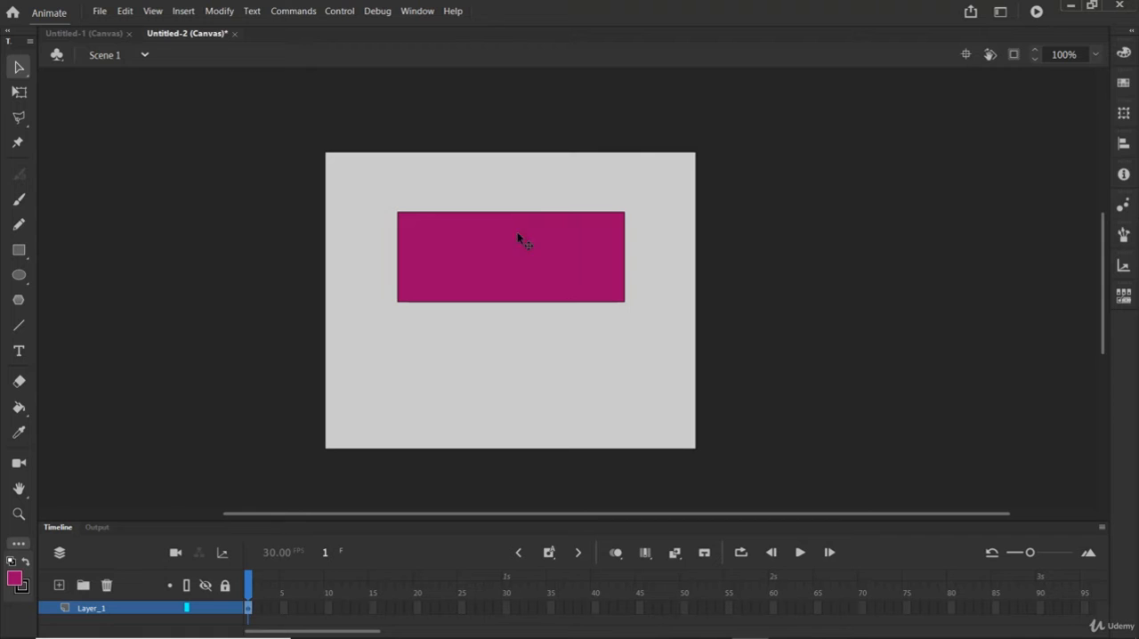
Step: Pull the rectangle's bottom, right, left and top outline segments away from the fill, one at a time
click(513, 302)
drag(514, 303, 508, 381)
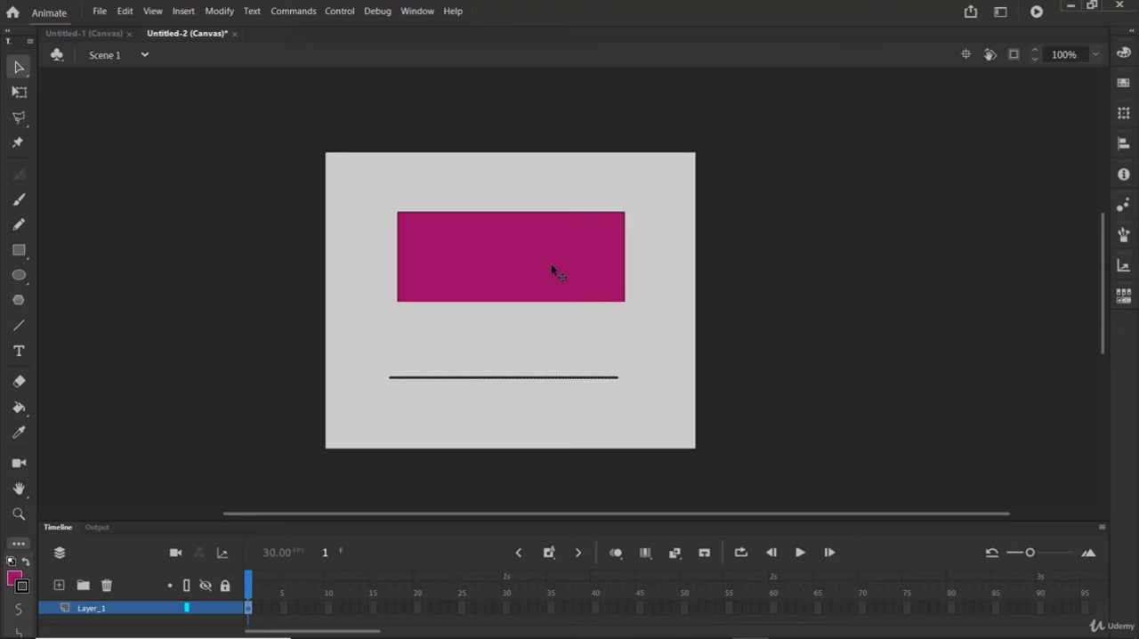
click(625, 263)
drag(624, 263, 676, 267)
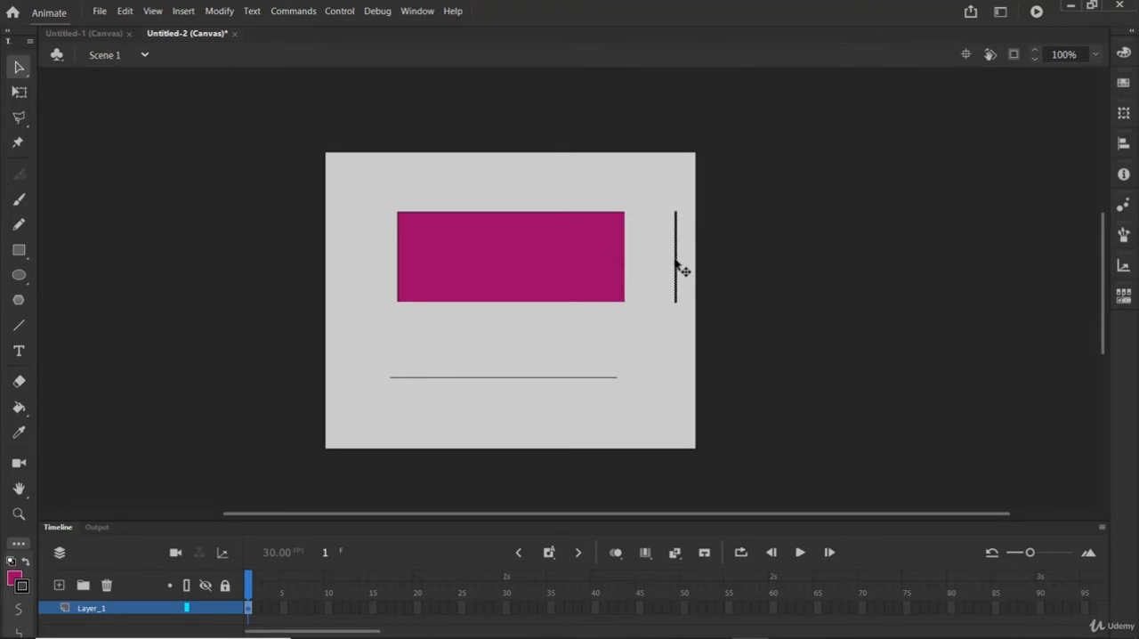
click(397, 260)
drag(399, 260, 350, 251)
click(524, 213)
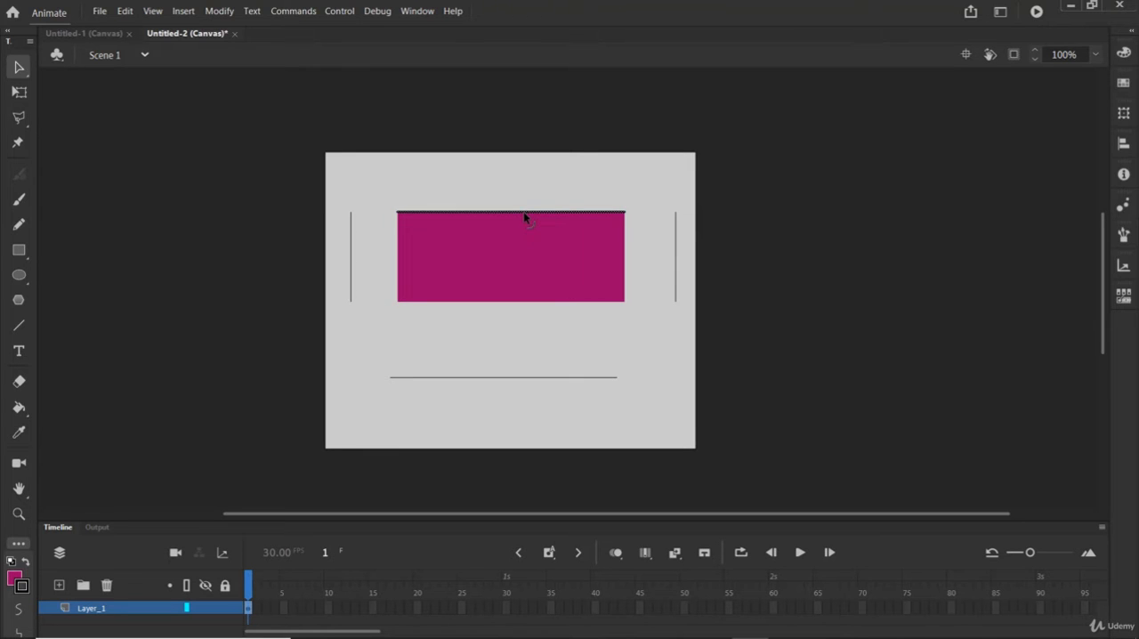
drag(524, 215, 536, 175)
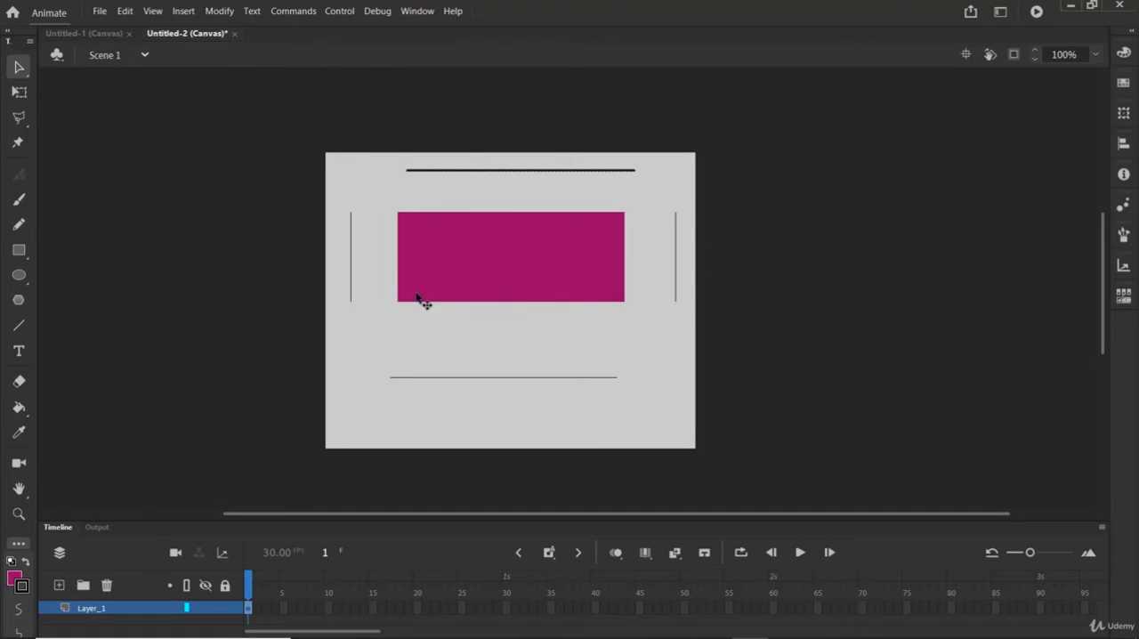
Step: Undo the moves of all four outline segments around the rectangle
key(ctrl+z)
key(ctrl+z)
key(ctrl+z)
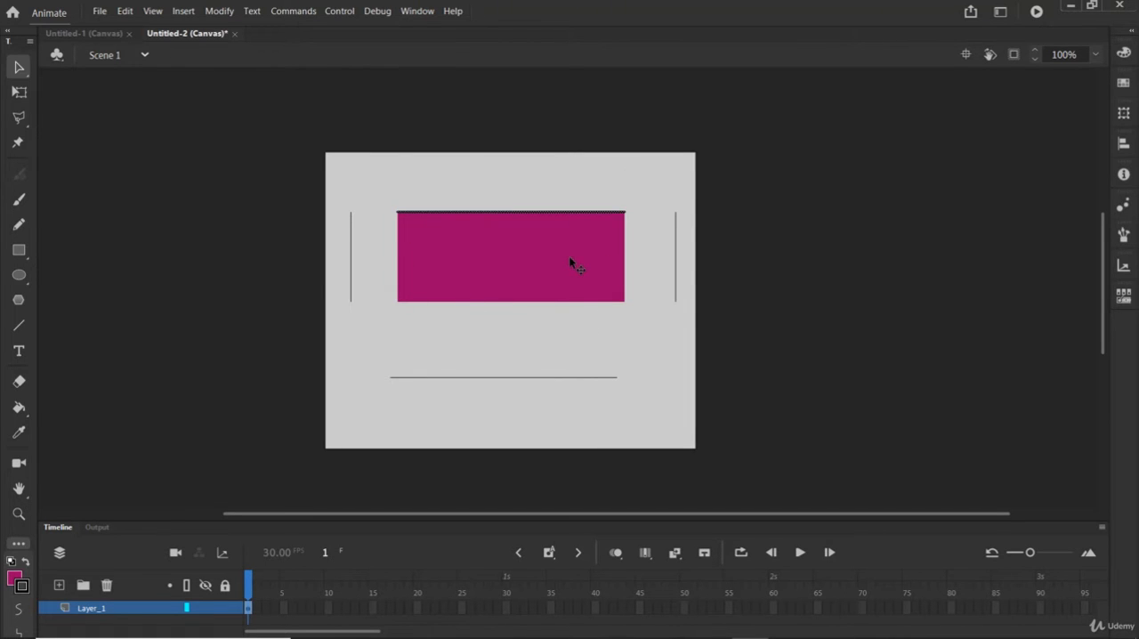
key(ctrl+z)
key(ctrl+z)
key(ctrl+z)
key(ctrl+z)
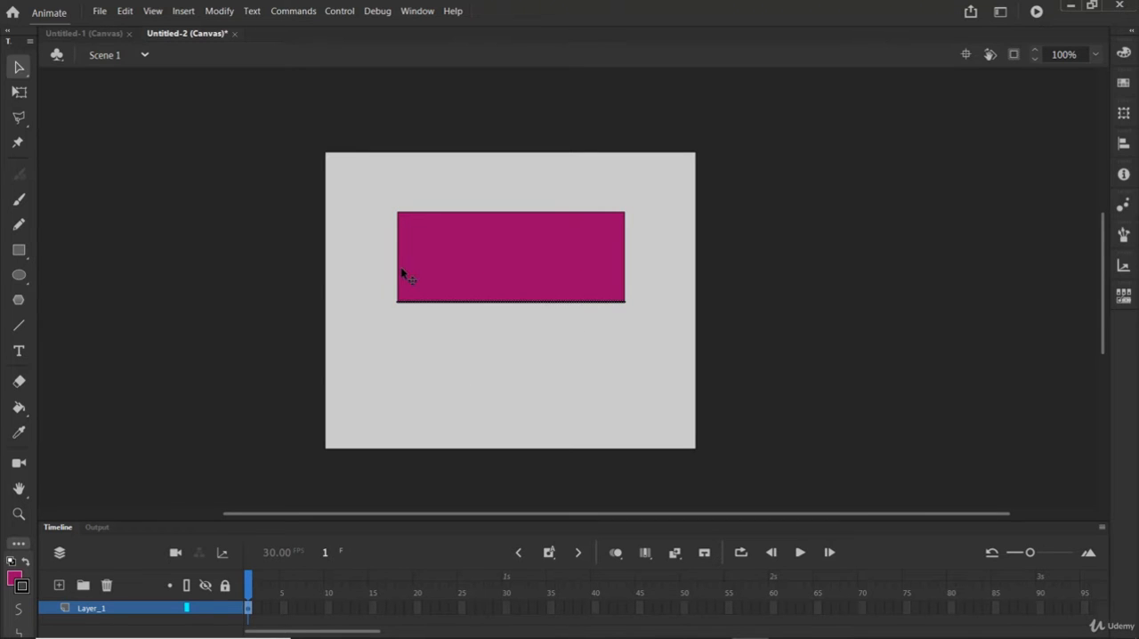
Step: Group the rectangle's fill with its outline and reposition the group slightly on the stage
double_click(531, 256)
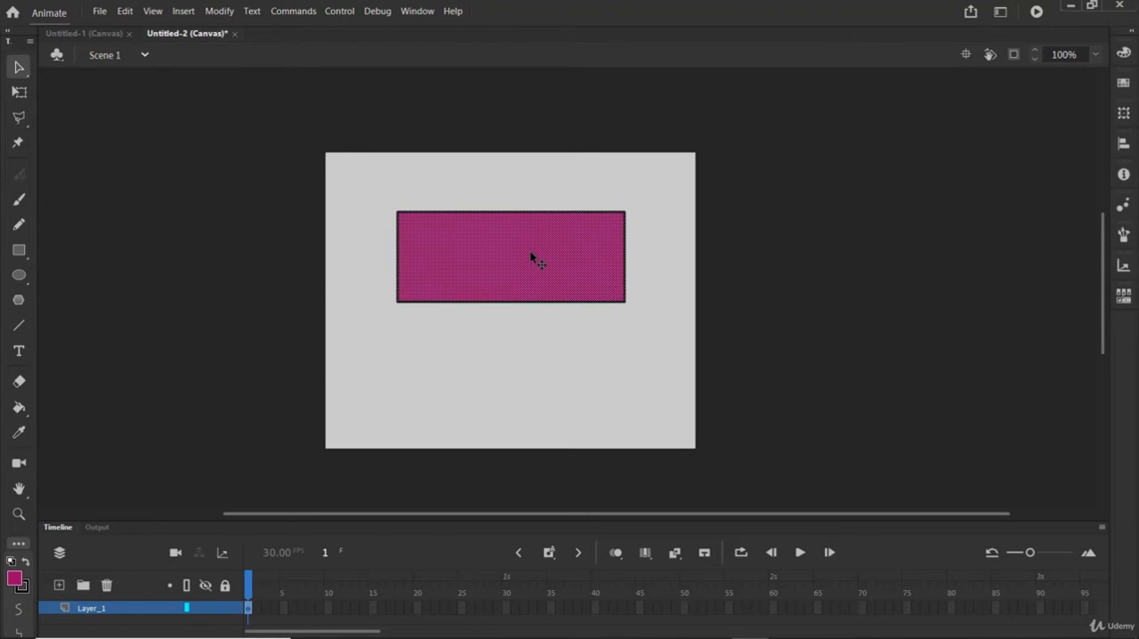
mouse_move(561, 245)
mouse_down()
mouse_move(498, 329)
mouse_move(542, 254)
mouse_move(458, 291)
mouse_move(558, 241)
mouse_move(574, 237)
mouse_move(582, 259)
mouse_up()
drag(658, 341, 333, 178)
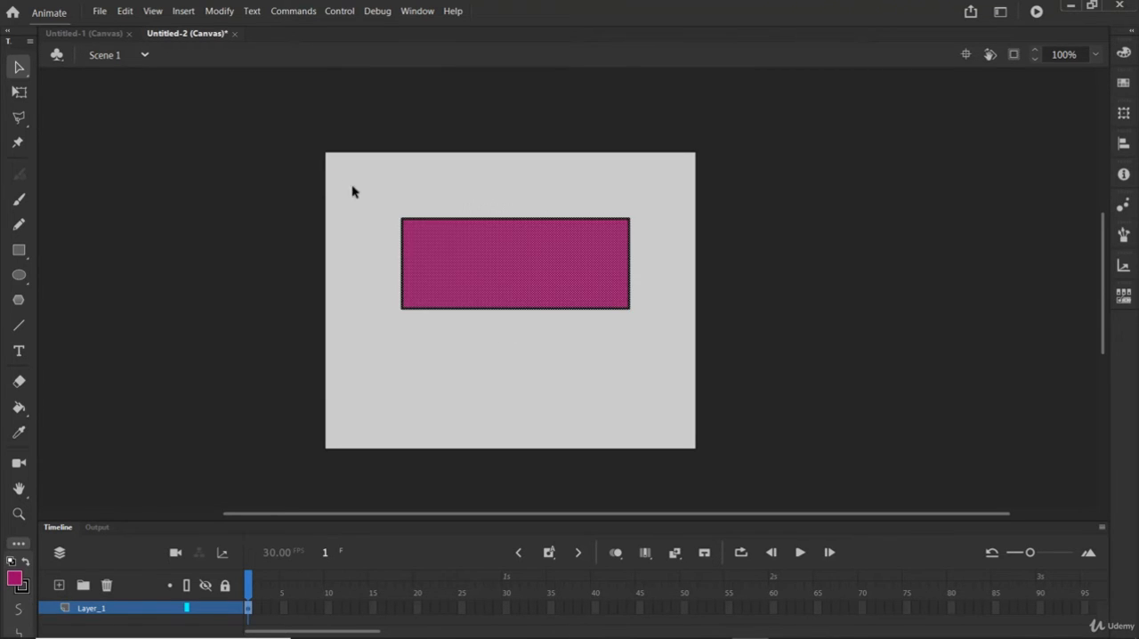
click(219, 11)
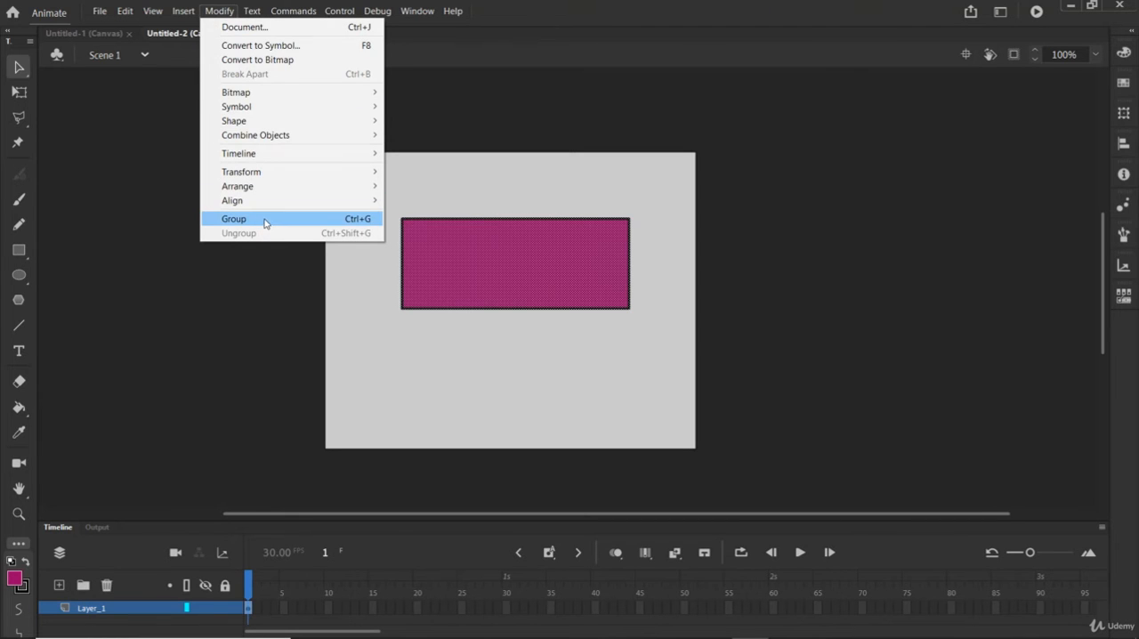
click(358, 219)
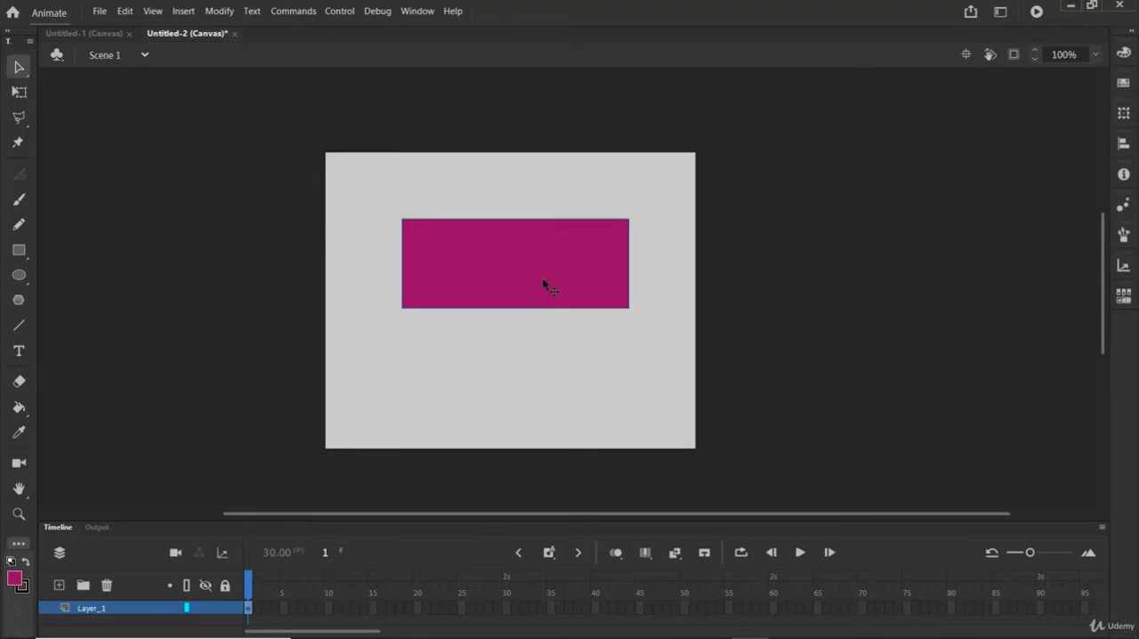
mouse_move(478, 281)
mouse_down()
mouse_move(573, 229)
mouse_move(503, 293)
mouse_move(580, 231)
mouse_move(496, 294)
mouse_up()
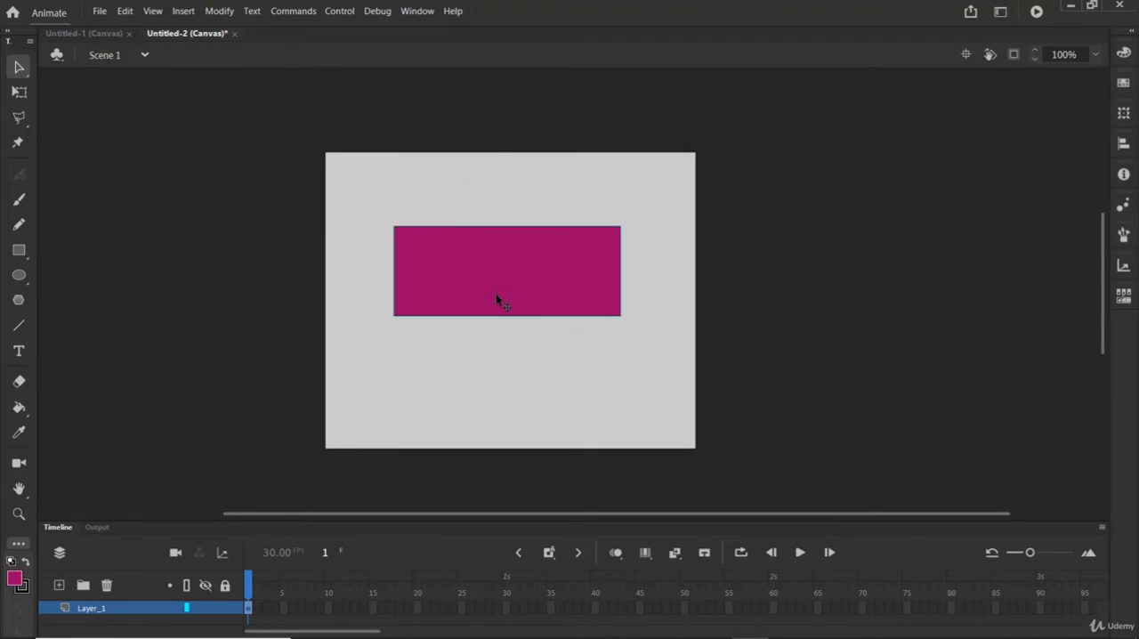
Step: Enter the group for editing and move the rectangle with its outline partly past the stage's right edge
double_click(525, 255)
drag(501, 264, 637, 262)
click(415, 269)
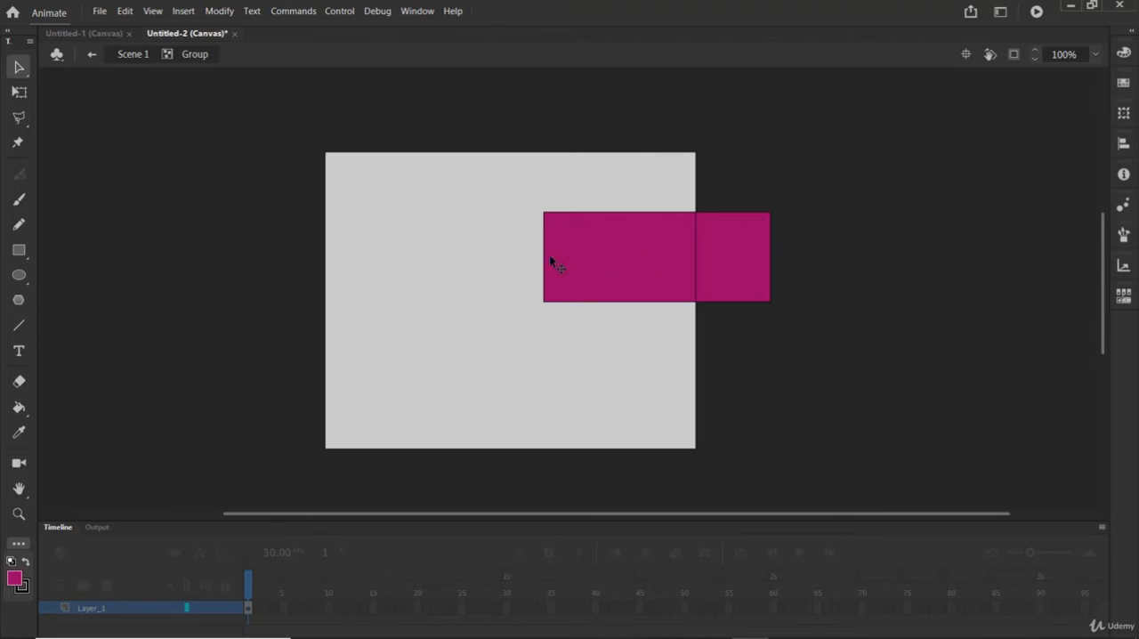
Step: Move only the fill out of its outline inside the group, and undo those moves
drag(549, 255, 394, 255)
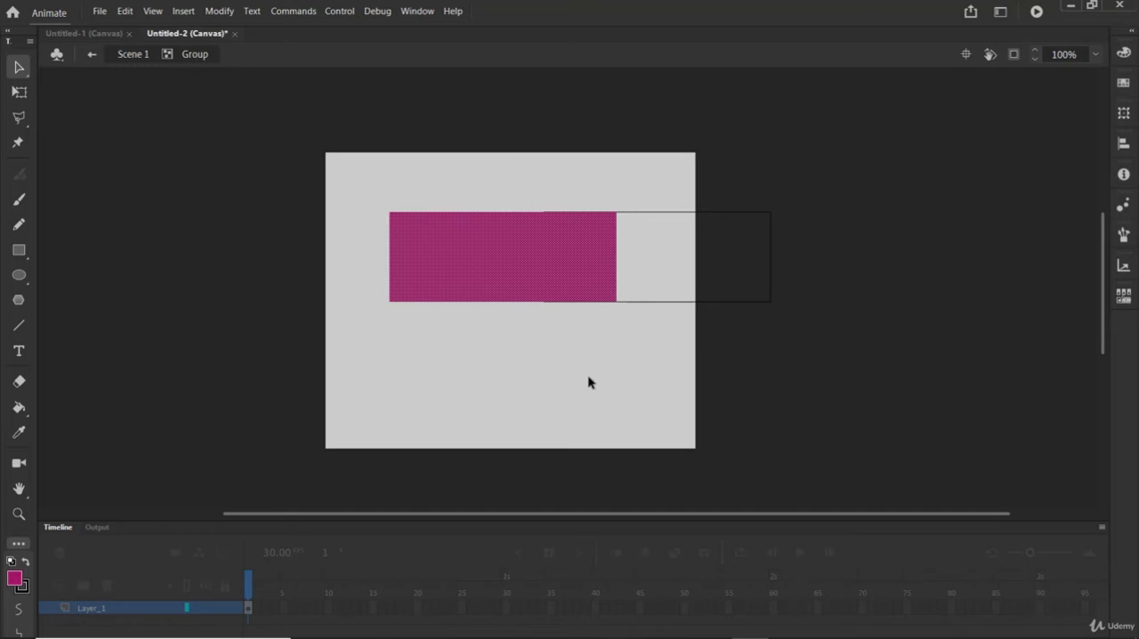
key(ctrl+z)
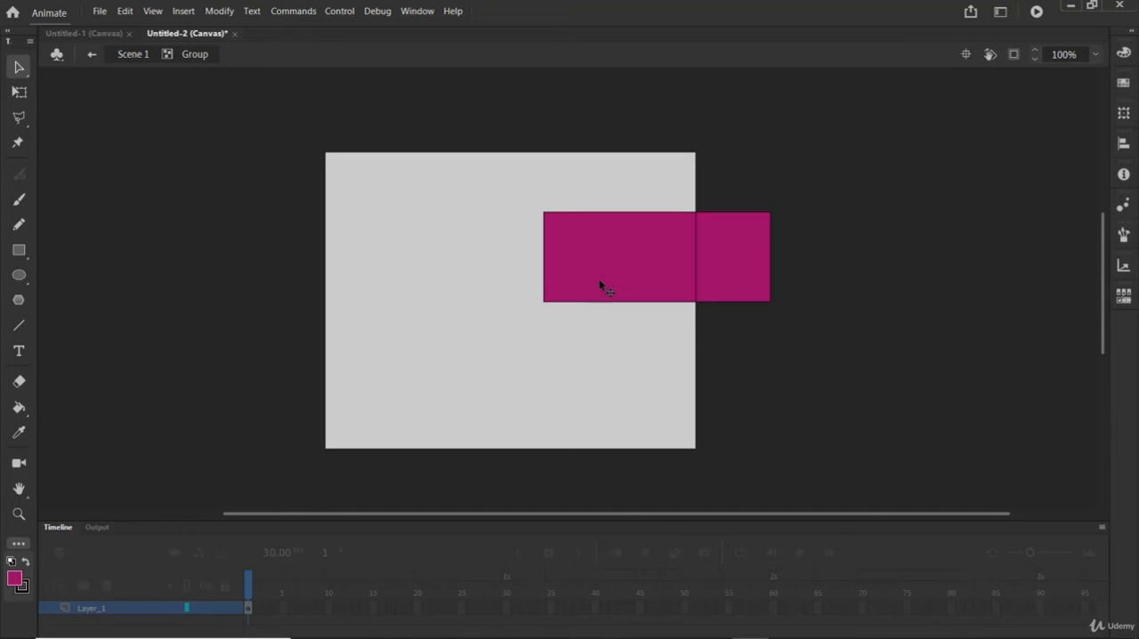
drag(609, 277, 311, 252)
drag(430, 238, 491, 255)
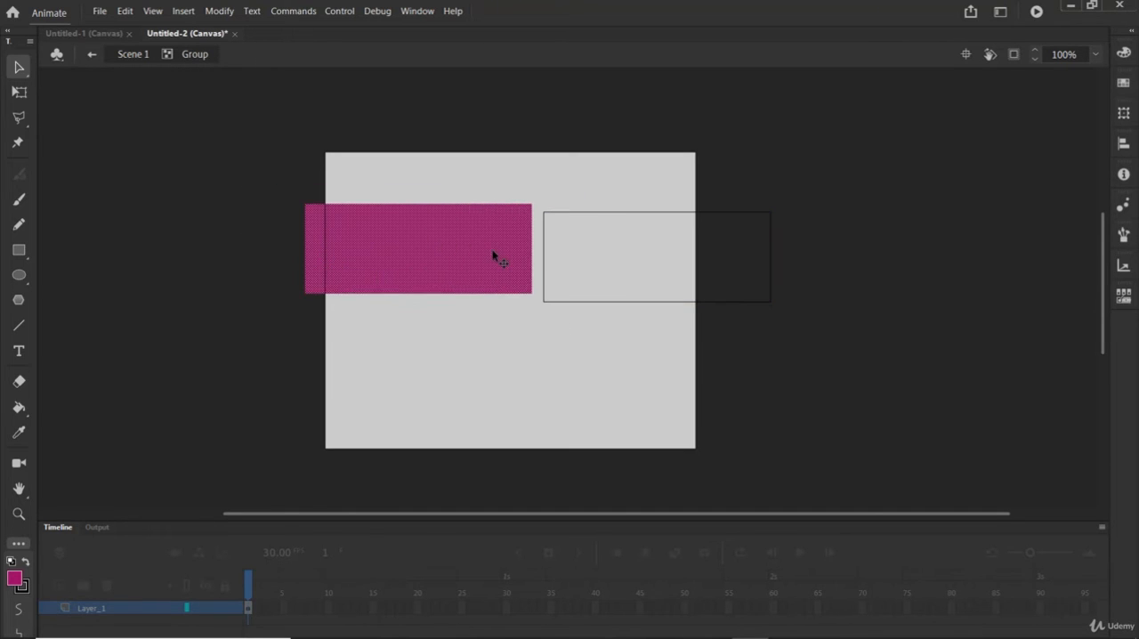
key(ctrl+z)
key(ctrl+z)
key(ctrl+z)
key(ctrl+z)
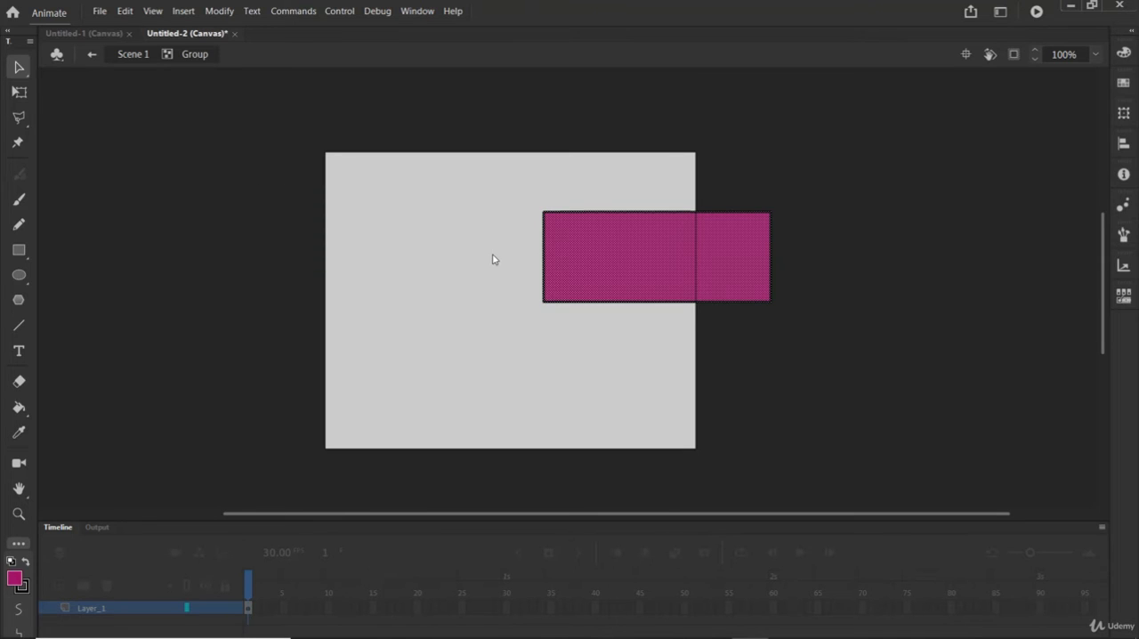
Step: Move the fill and outline together inside the group back to the upper middle of the stage
drag(612, 257, 511, 261)
click(257, 111)
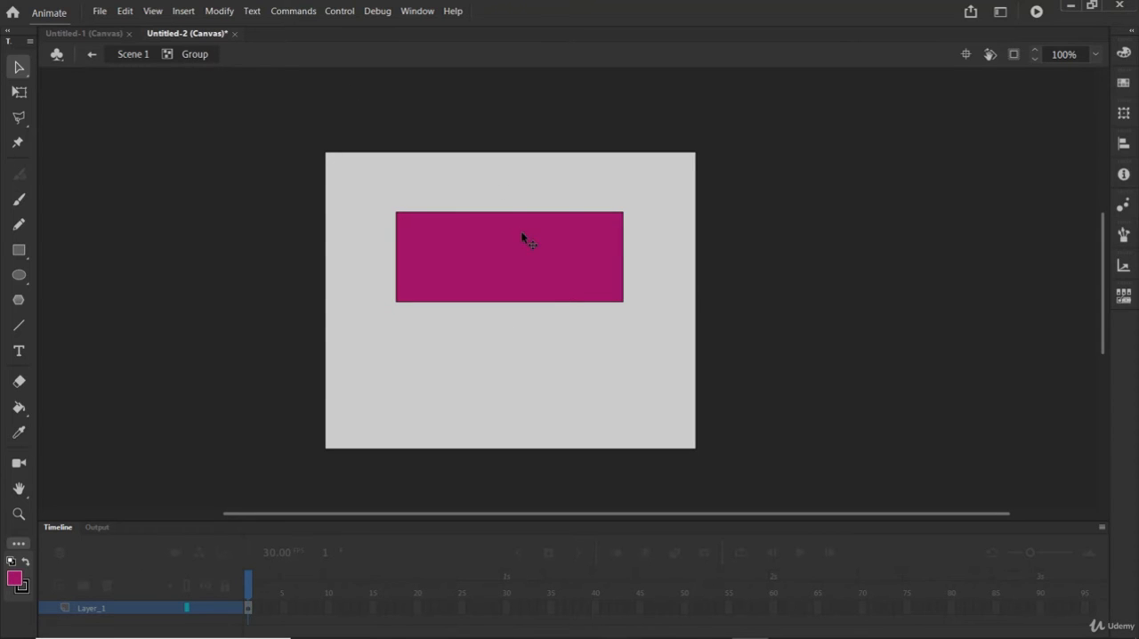
Step: Offset the fill downward inside the group, and return to Scene 1 to reposition the group as one object
drag(520, 234, 522, 268)
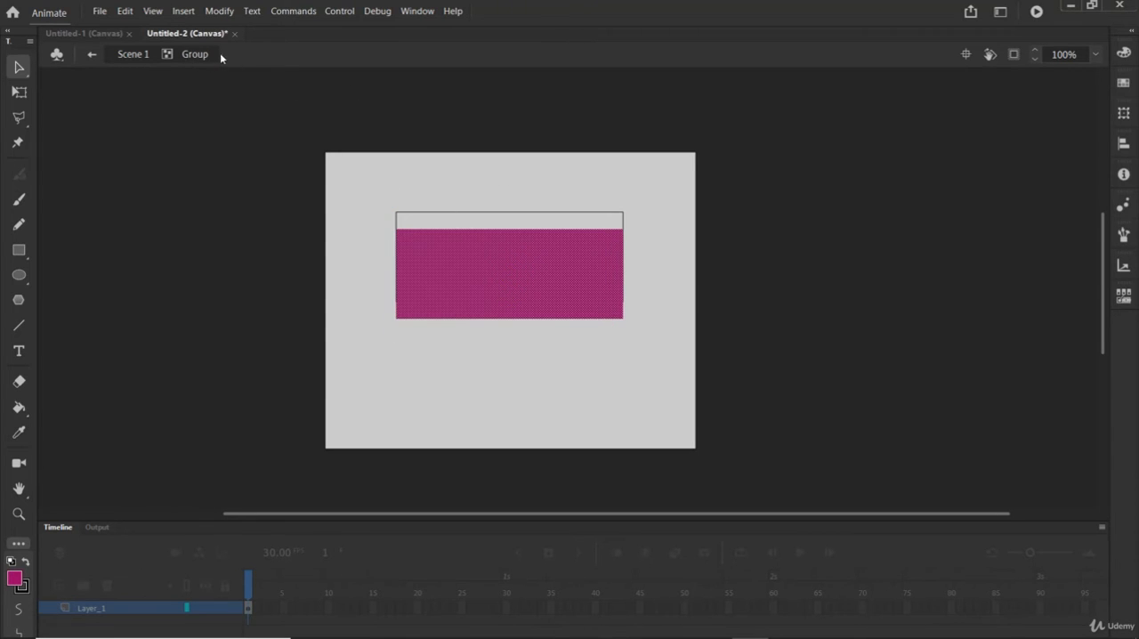
click(132, 54)
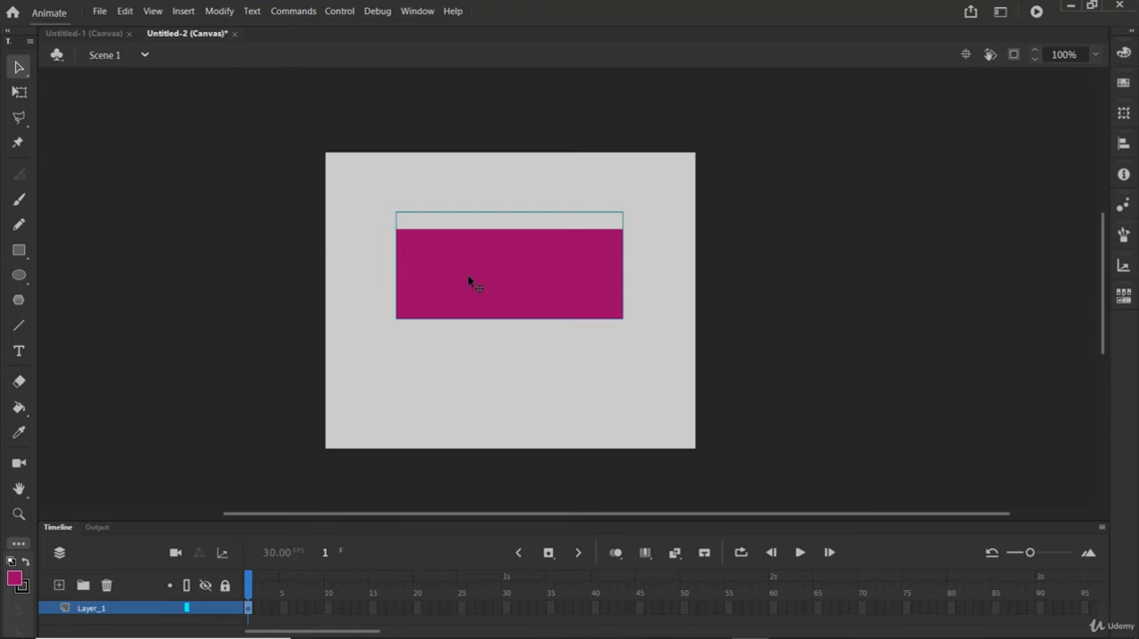
drag(467, 272, 423, 242)
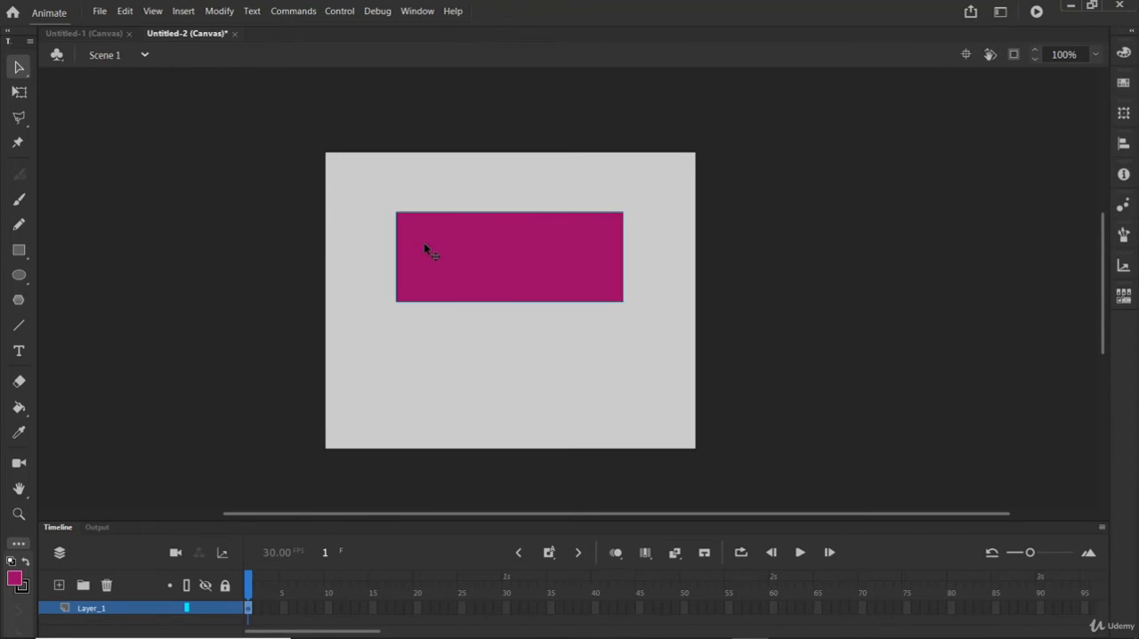
Step: Enter the group, move only the fill off its outline, undo those moves, and return to Scene 1
click(540, 357)
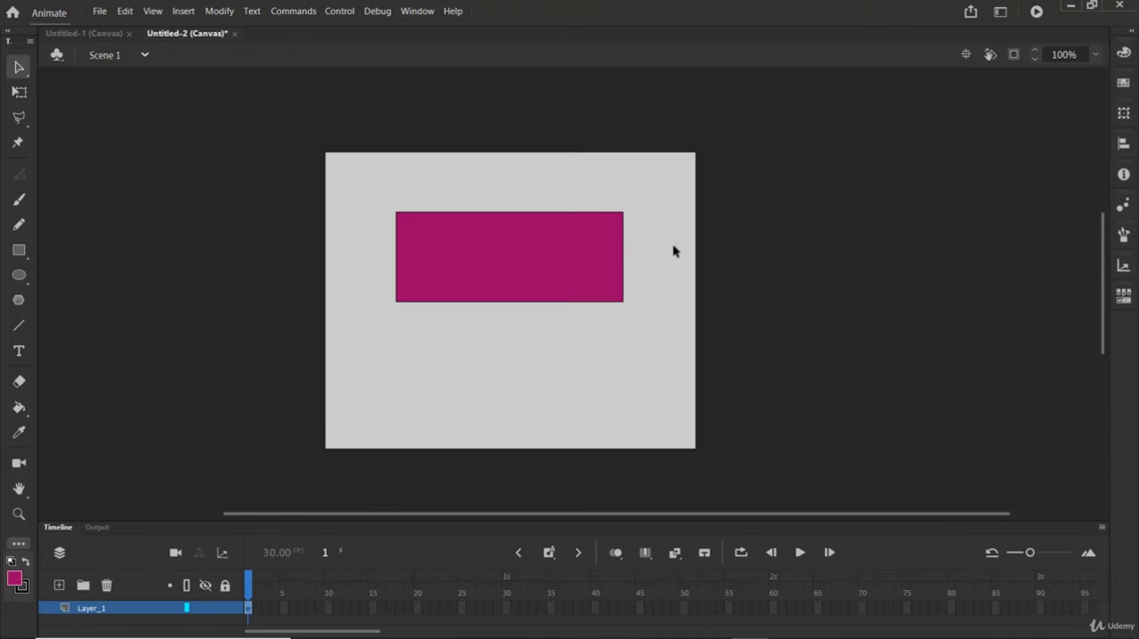
double_click(533, 263)
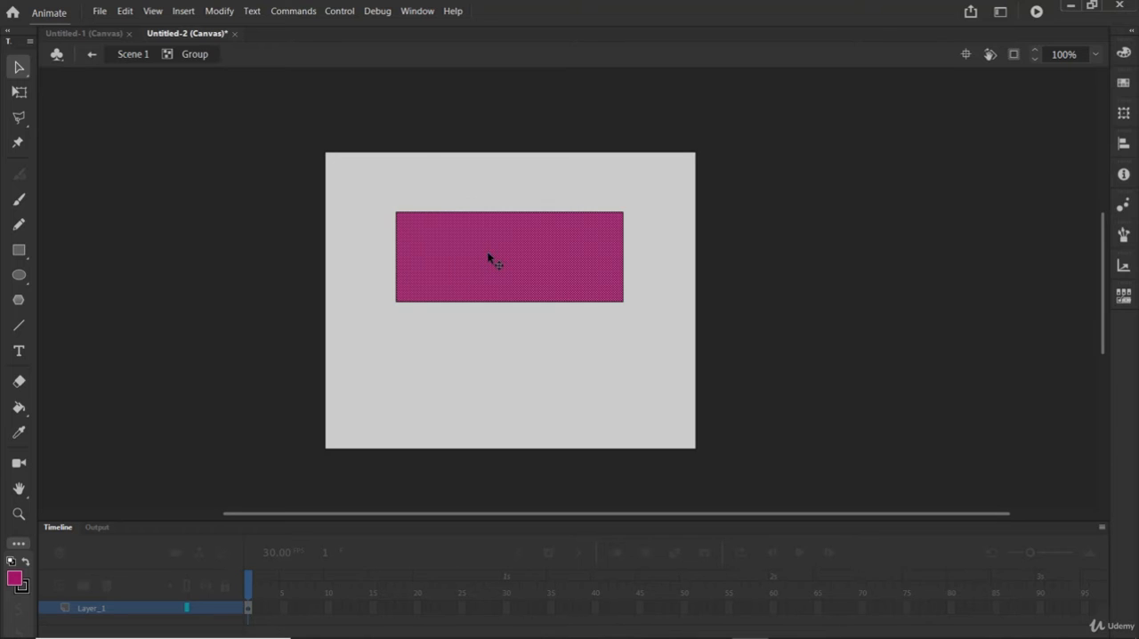
drag(487, 256, 489, 288)
drag(496, 250, 510, 241)
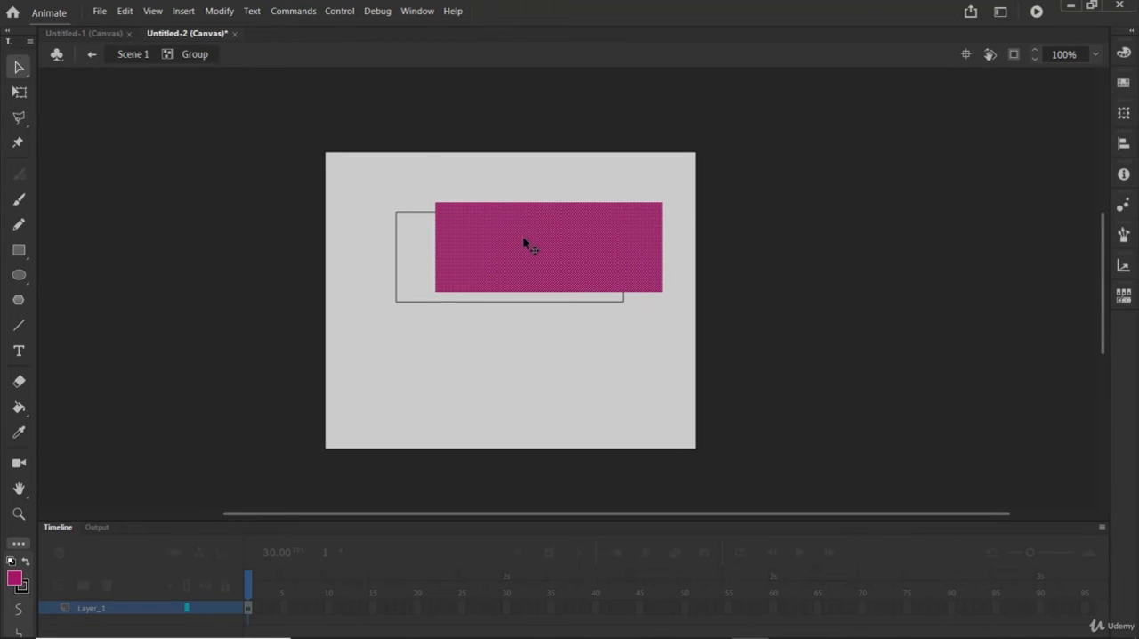
key(ctrl+z)
key(ctrl+z)
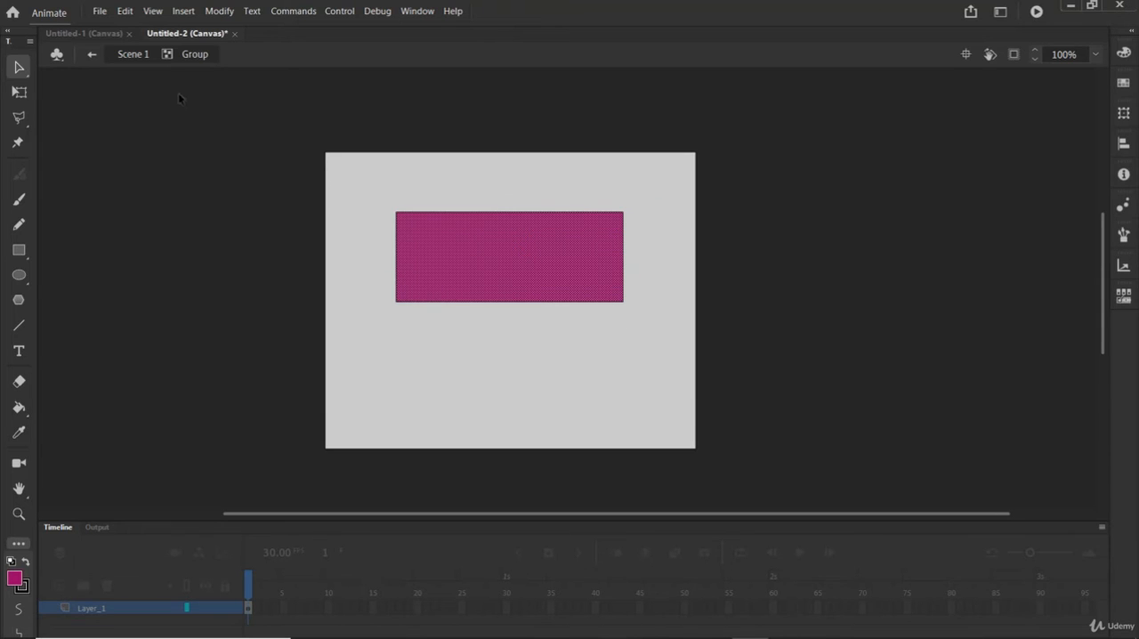
click(146, 57)
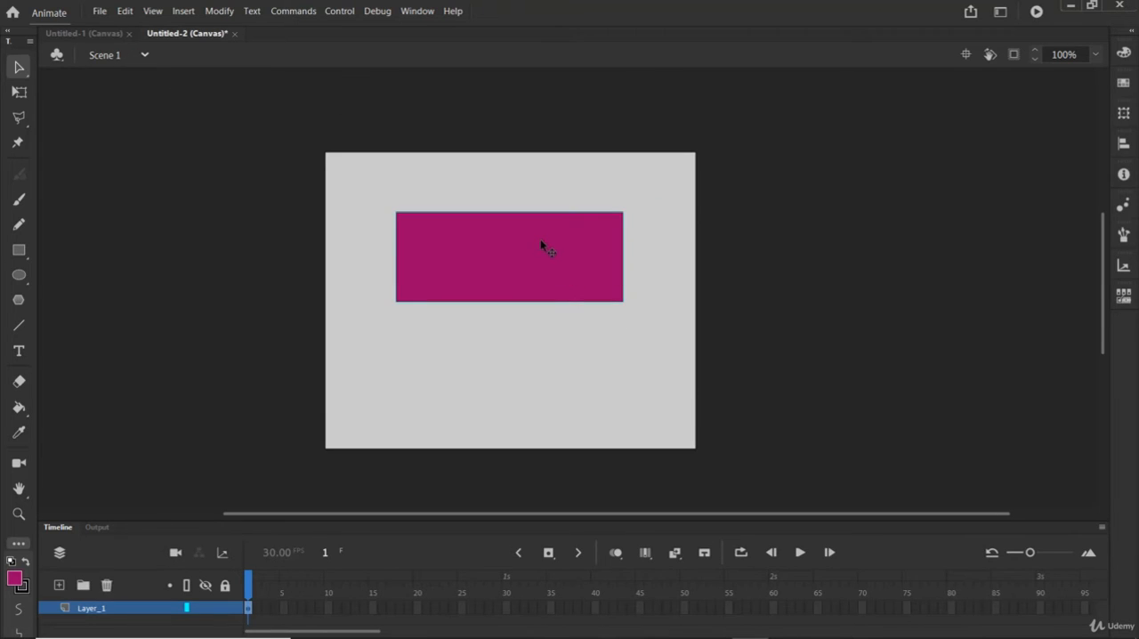
Step: Move the grouped rectangle around the stage as one object, leaving it near the middle of the stage
drag(540, 238, 515, 329)
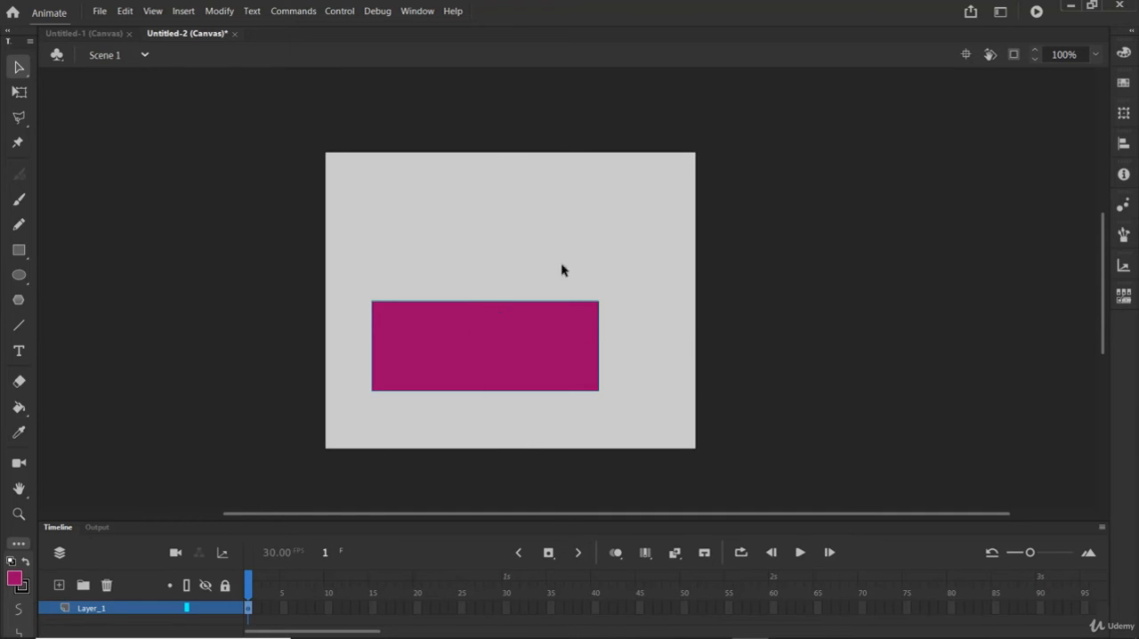
drag(487, 353, 522, 233)
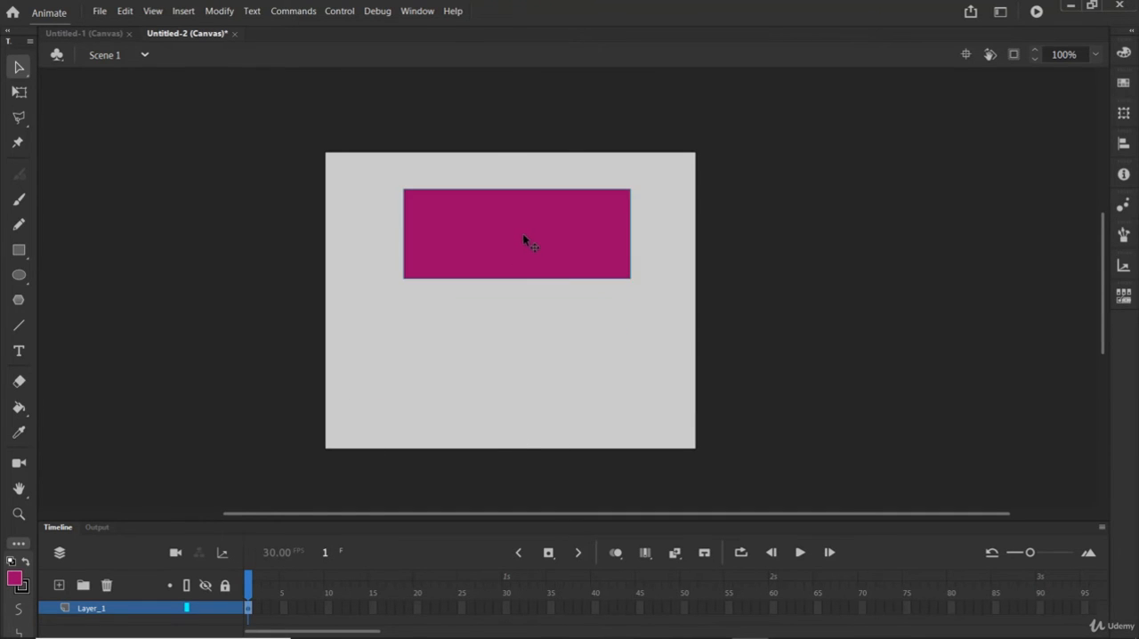
key(ctrl+z)
mouse_move(509, 331)
mouse_down()
mouse_move(548, 248)
mouse_move(475, 297)
mouse_move(565, 267)
mouse_move(521, 260)
mouse_move(582, 279)
mouse_move(538, 347)
mouse_move(611, 288)
mouse_up()
Step: Enter the centred group, offset the fill below its outline, undo the offset, and go back to Scene 1
double_click(484, 285)
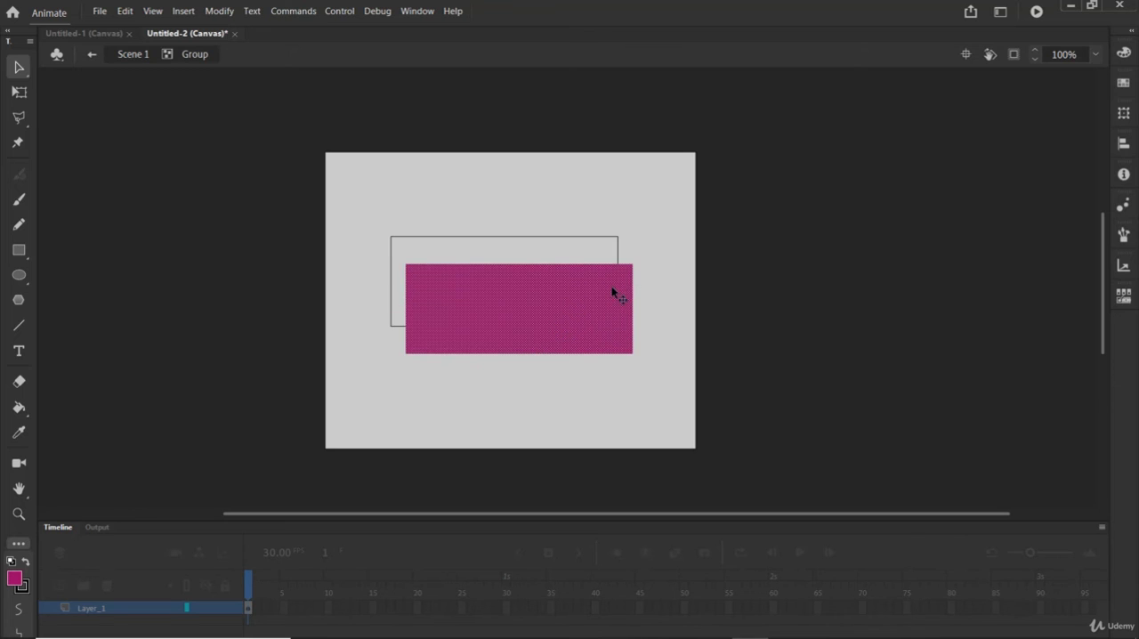
key(ctrl+z)
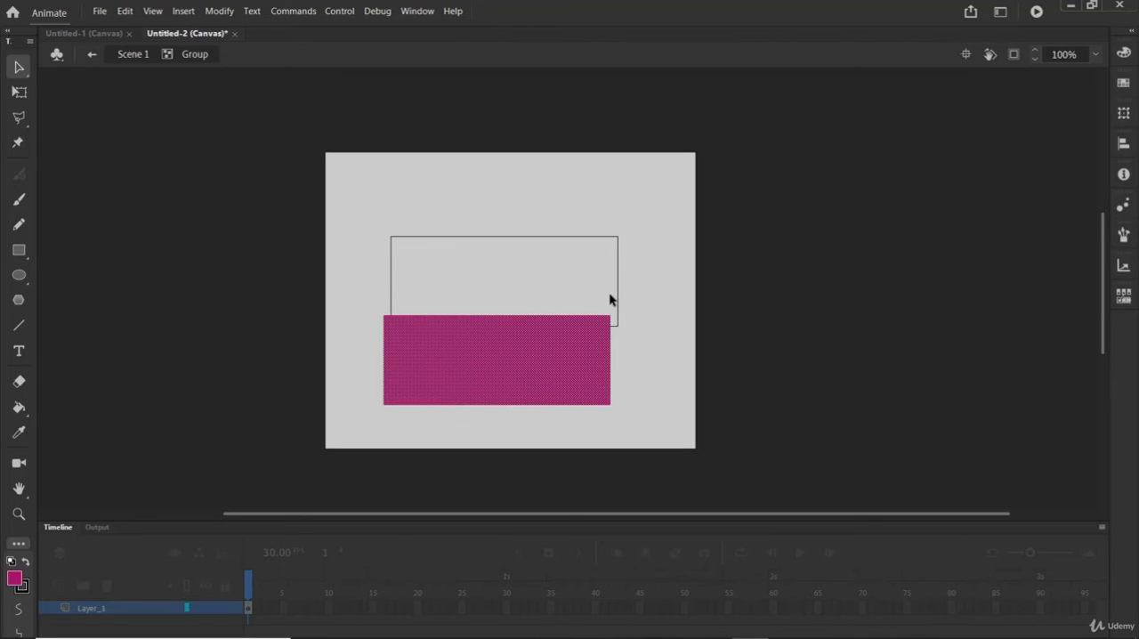
key(ctrl+z)
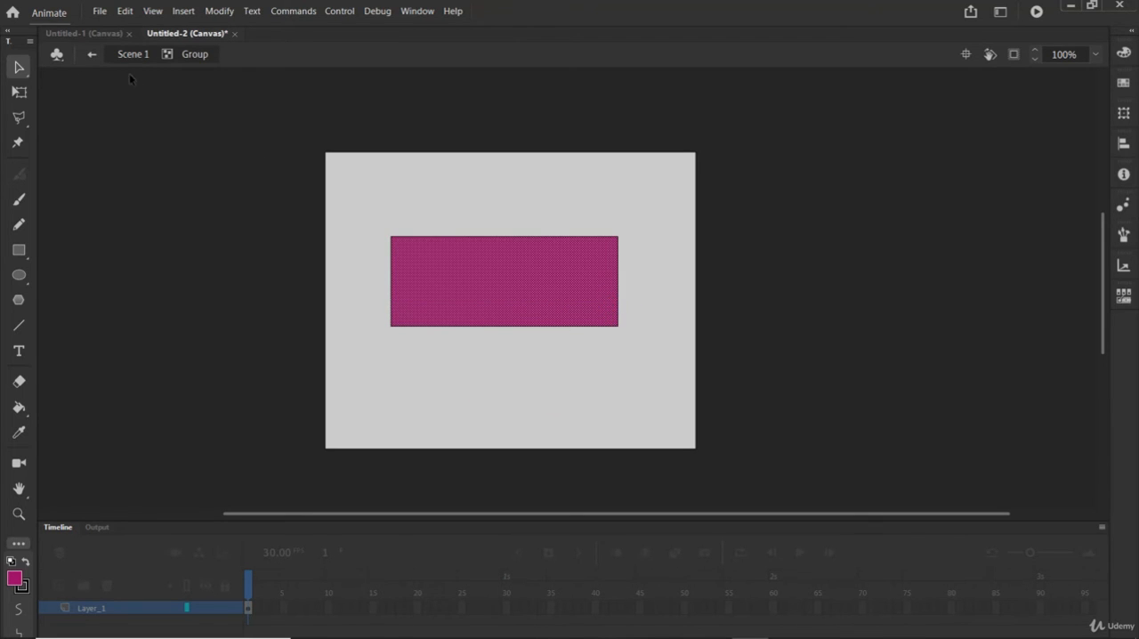
click(134, 54)
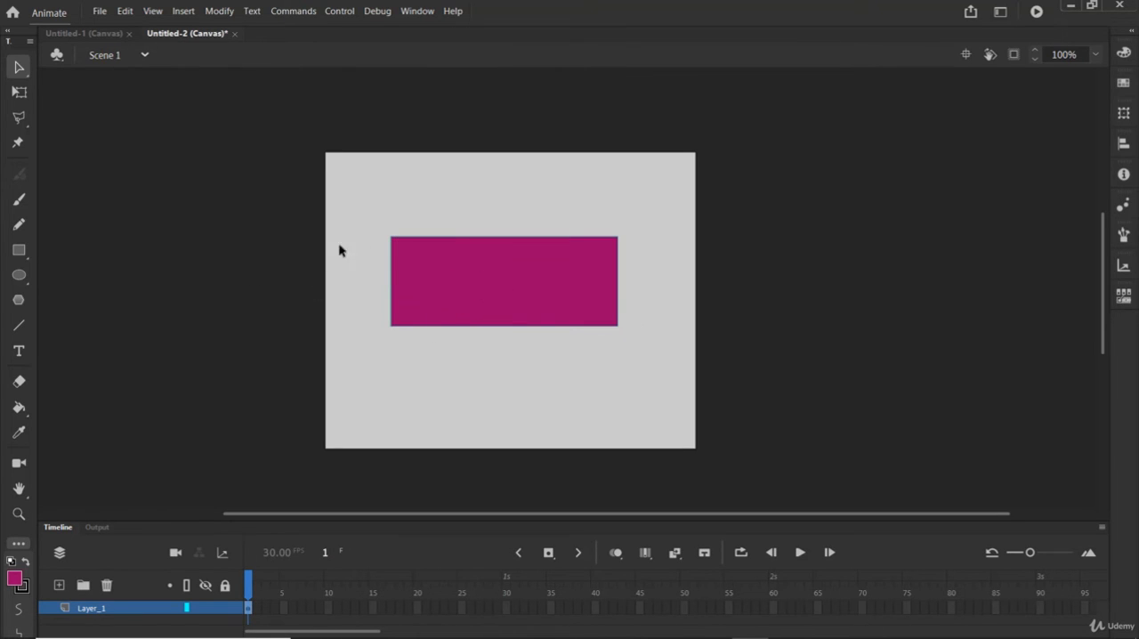
Step: Draw a wide, flat oval above the rectangle with the Oval tool and group it with the rectangle
click(16, 277)
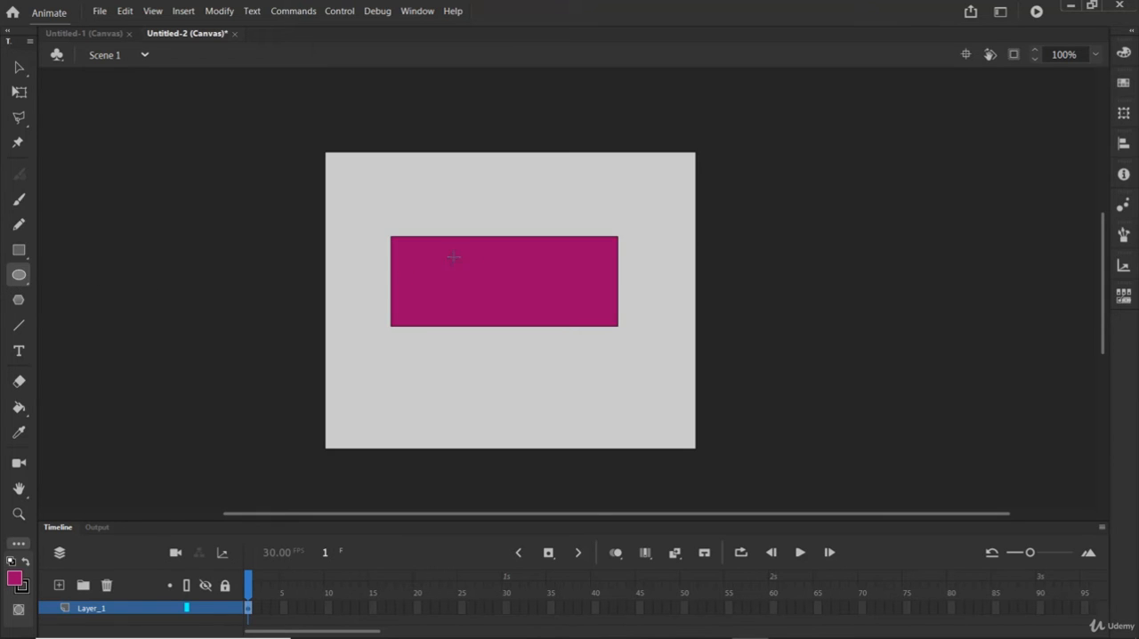
mouse_move(420, 171)
mouse_down()
mouse_move(554, 175)
mouse_move(605, 199)
mouse_move(610, 213)
mouse_up()
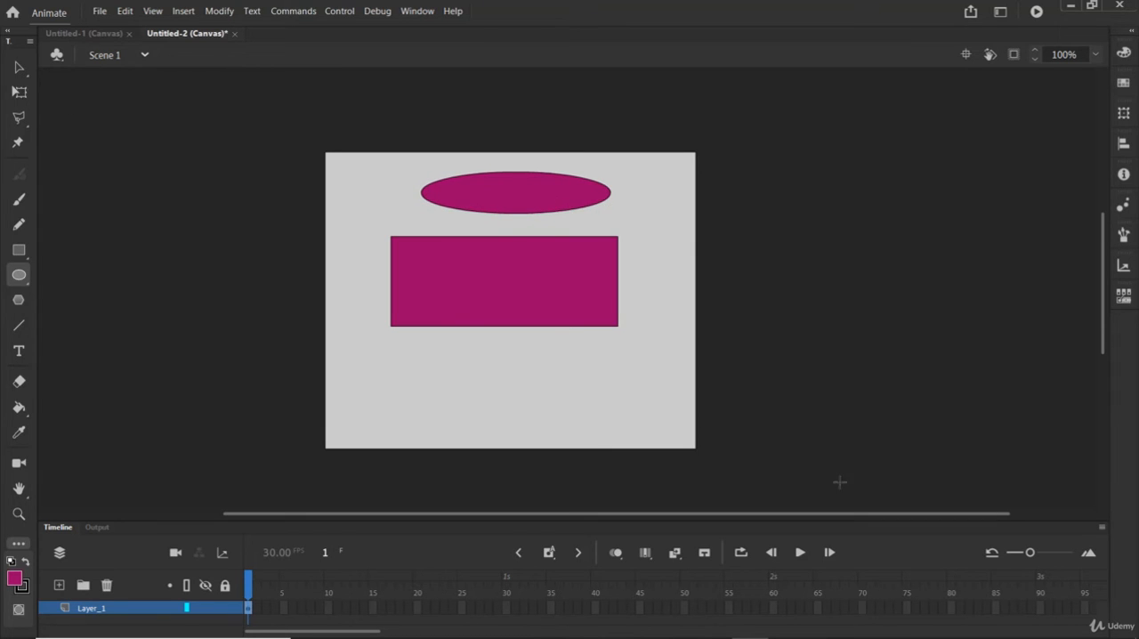
click(27, 68)
drag(662, 371, 361, 139)
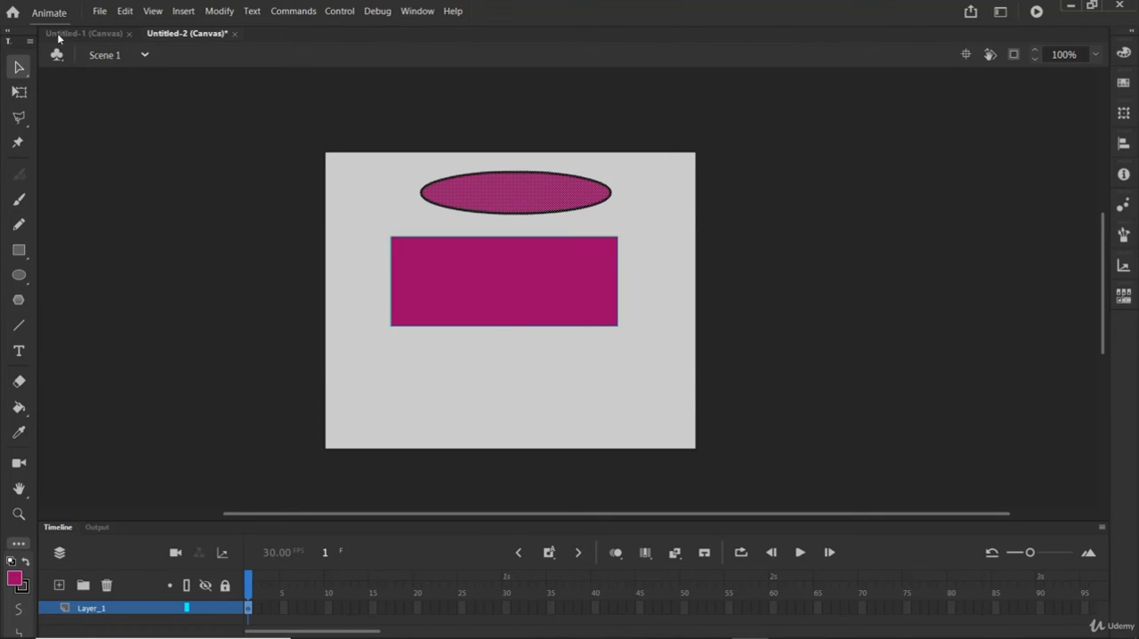
click(218, 11)
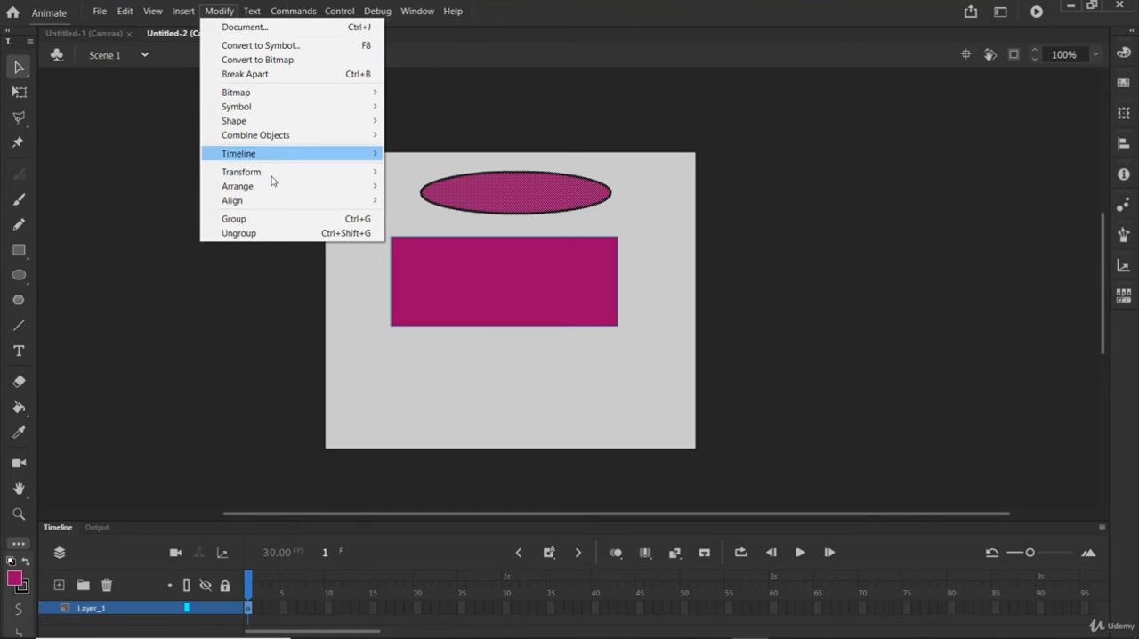
click(258, 219)
Step: Move the new group slightly down, and inside it shift the oval and rectangle together down and to the right
drag(574, 271, 490, 299)
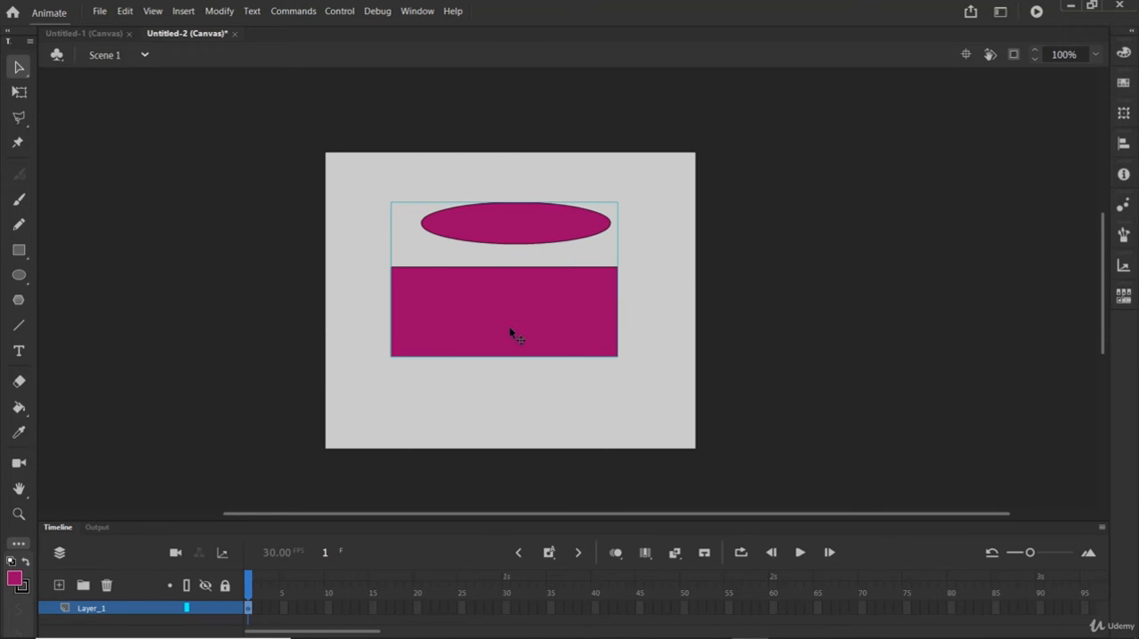
double_click(492, 236)
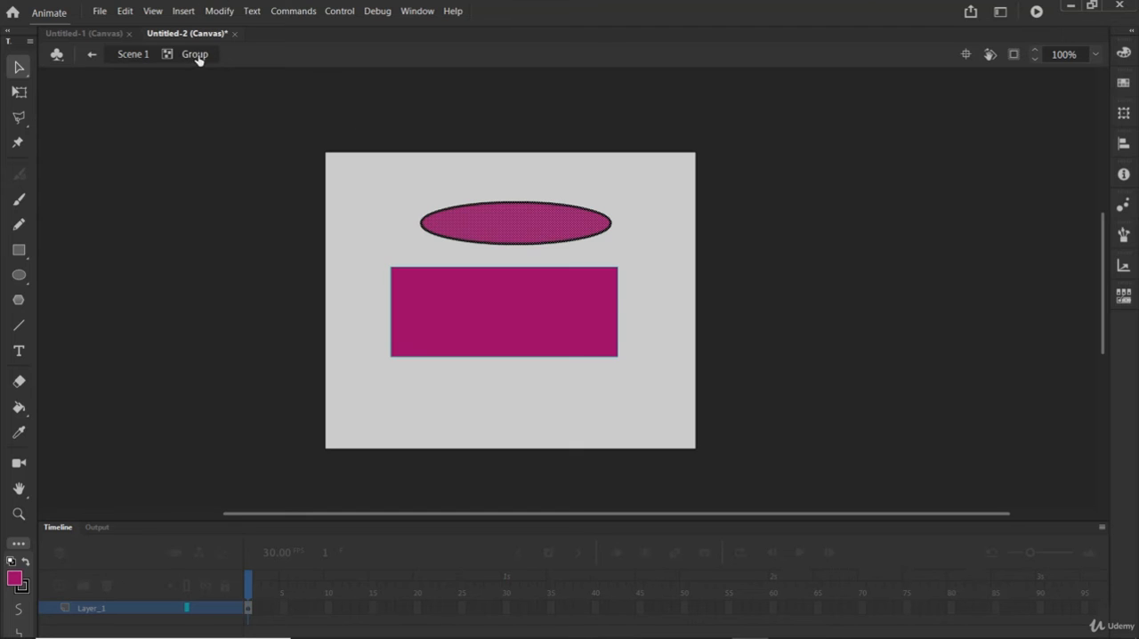
drag(541, 228, 598, 251)
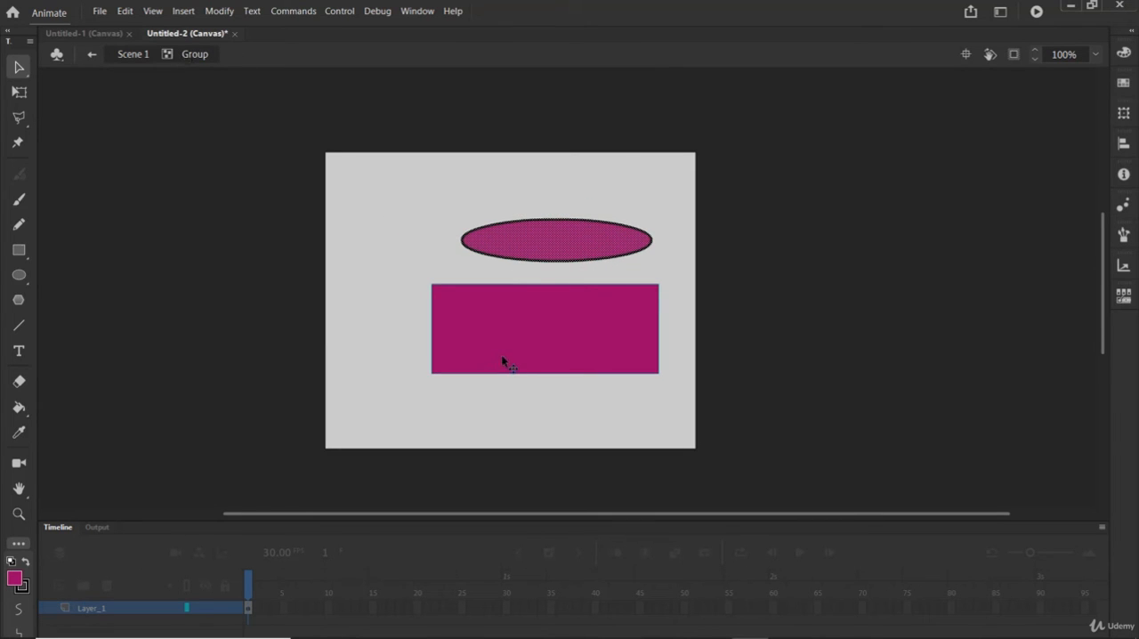
Step: Move the oval and rectangle left inside the group, pull the oval's fill out of its outline, and undo these moves
drag(618, 345, 532, 336)
click(430, 337)
drag(368, 241, 533, 241)
drag(342, 233, 433, 250)
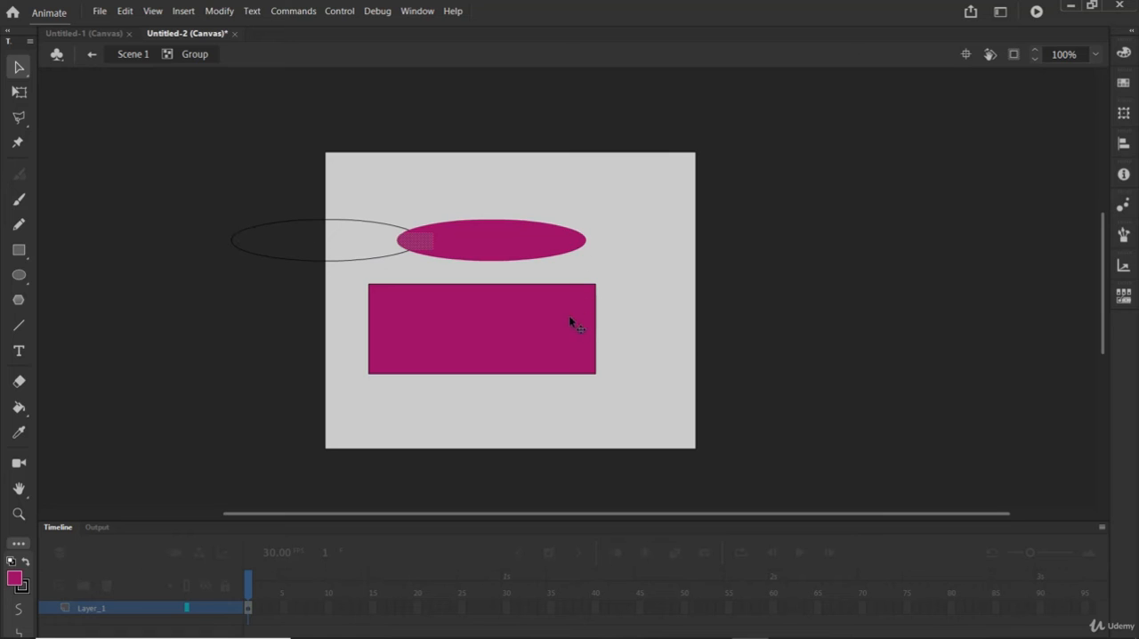
key(ctrl+z)
key(ctrl+z)
key(ctrl+z)
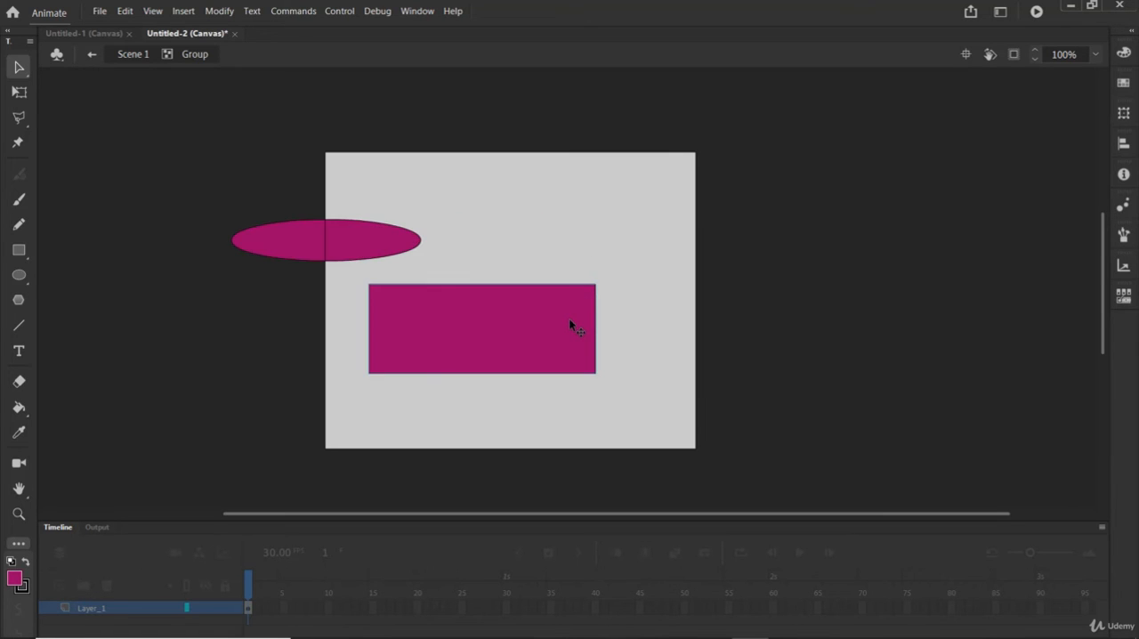
key(ctrl+z)
key(ctrl+z)
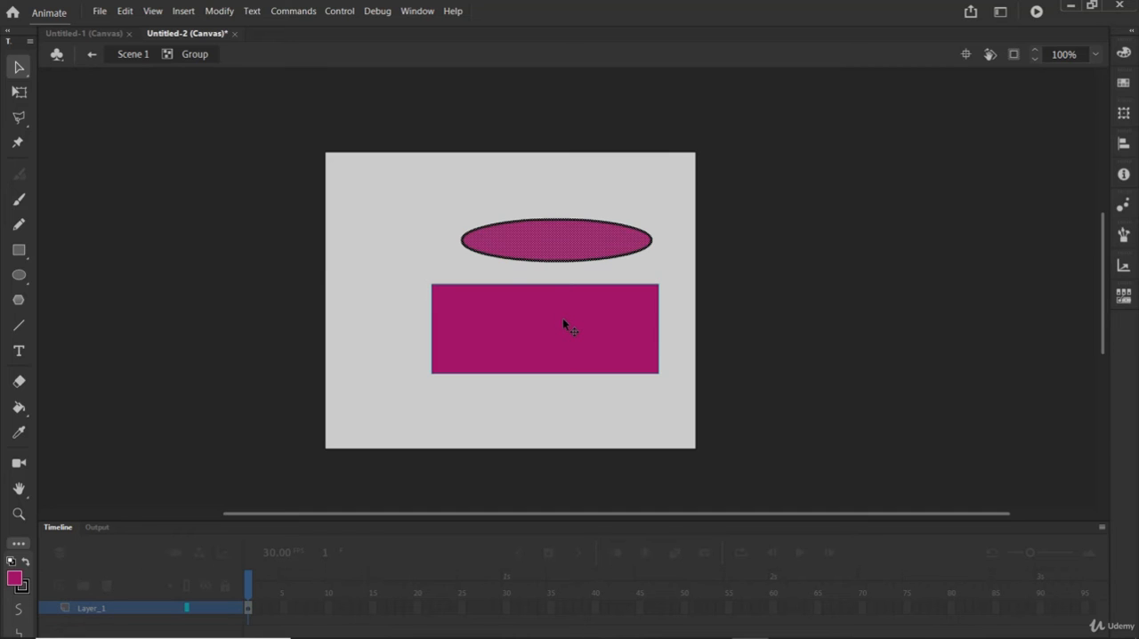
Step: Return to Scene 1, shift the oval and rectangle group slightly up and left, and delete it
click(135, 54)
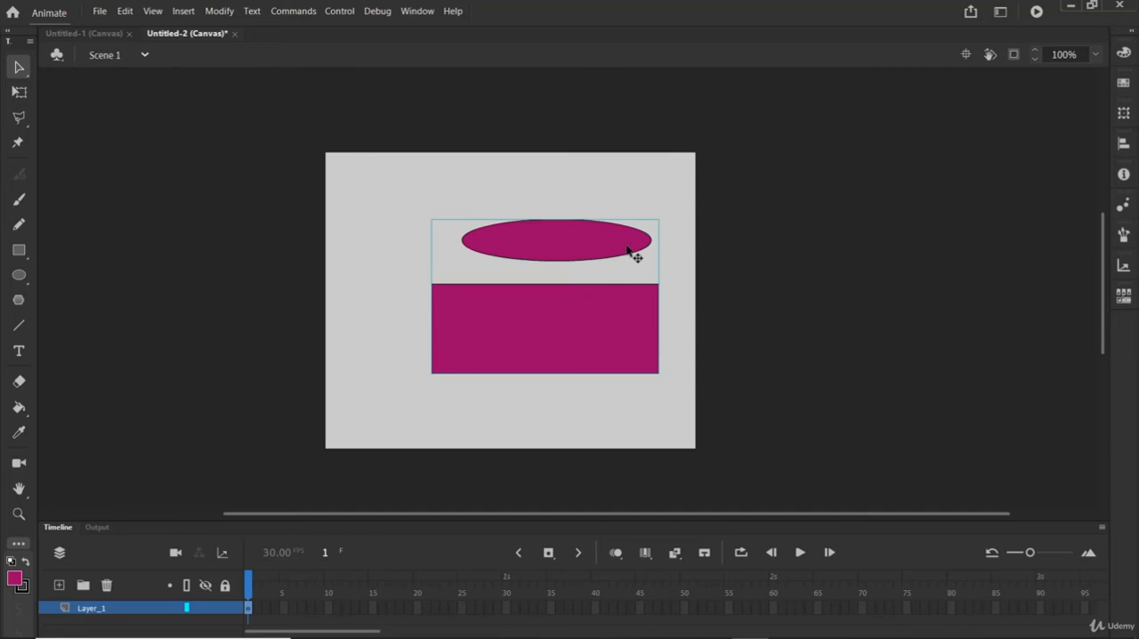
mouse_move(630, 251)
mouse_down()
mouse_move(554, 219)
mouse_move(620, 235)
mouse_up()
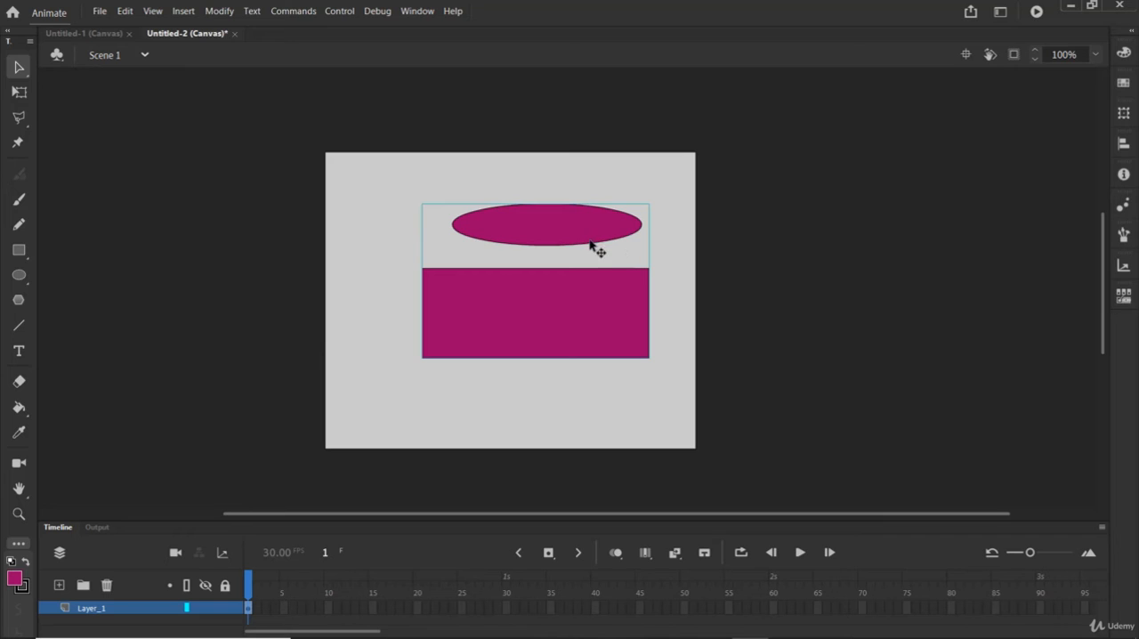
key(Delete)
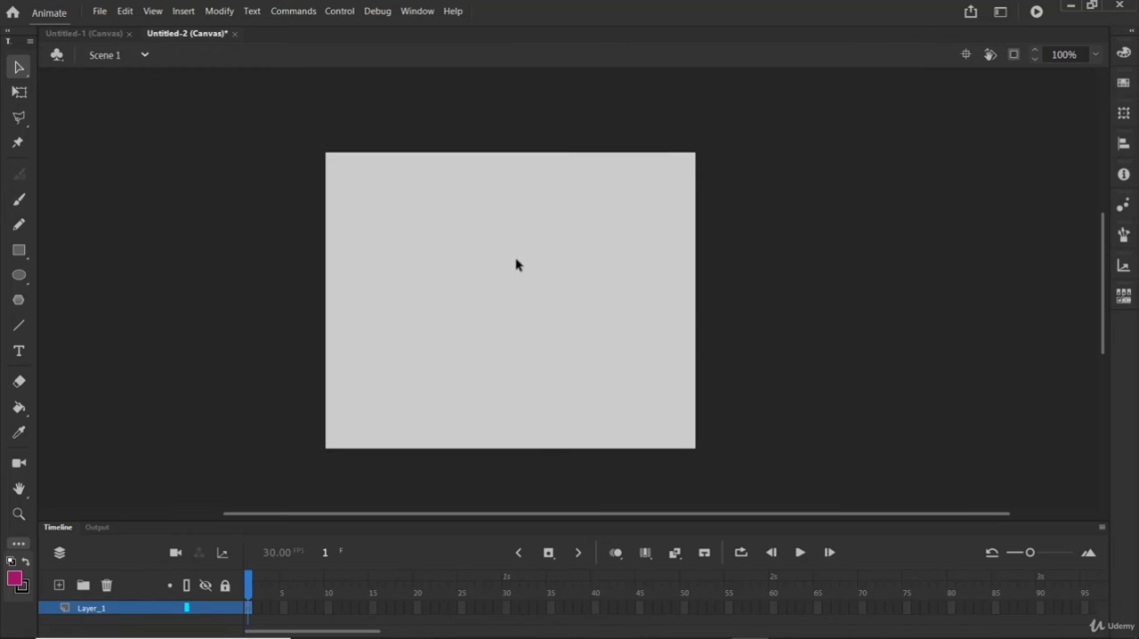
Step: Draw a large pentagon over the stage's upper-left area with the PolyStar tool and move its fill out of the outline
click(18, 300)
drag(410, 235, 588, 351)
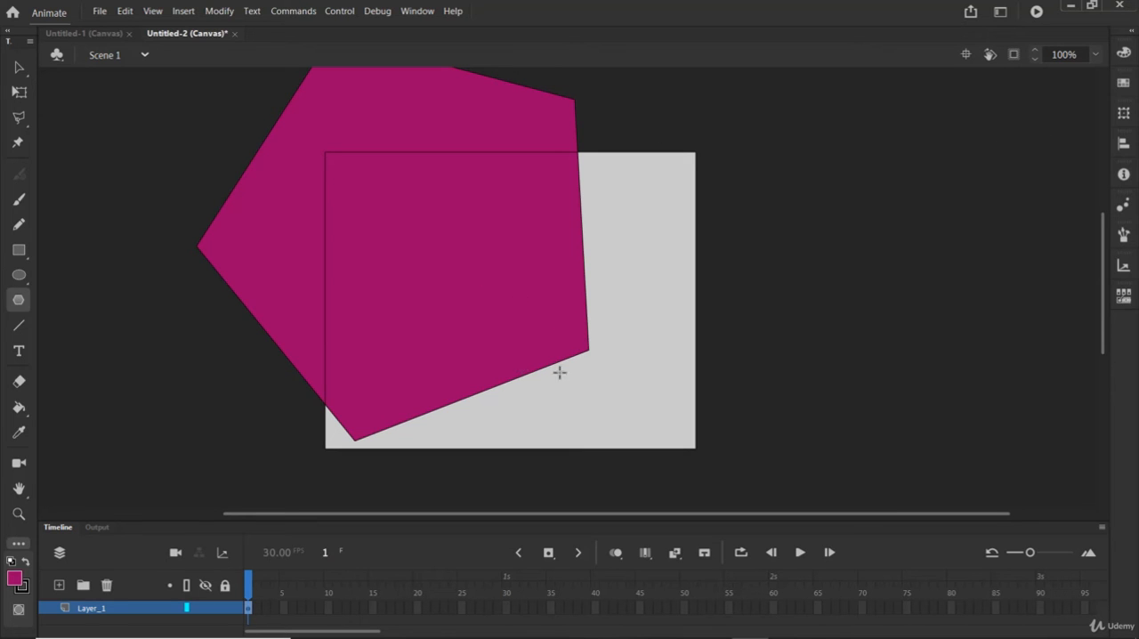
click(18, 68)
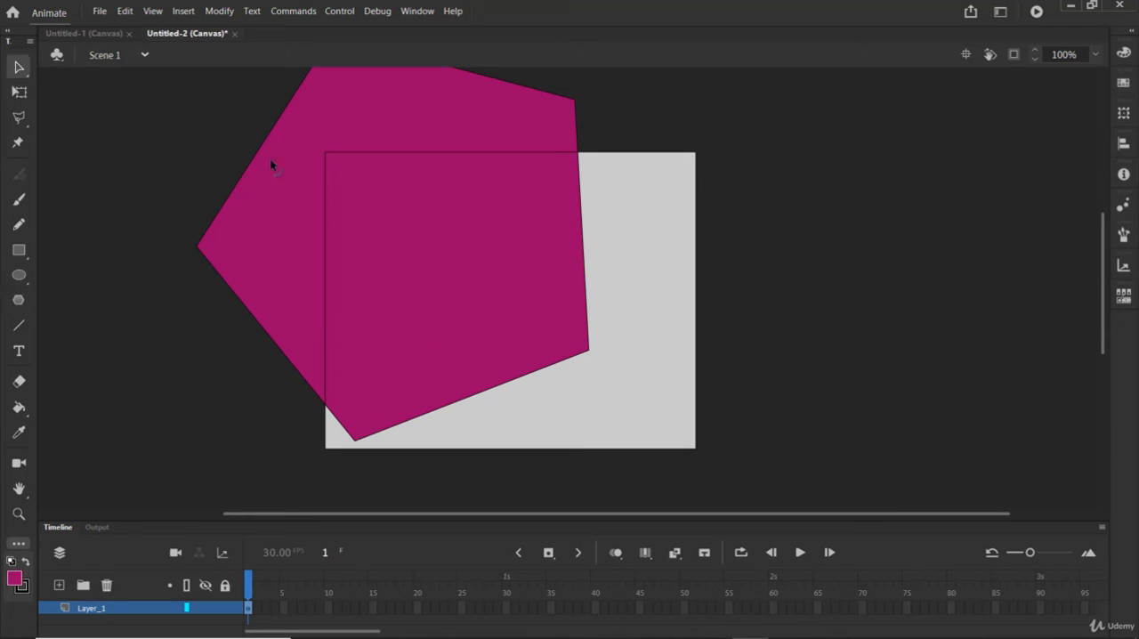
mouse_move(498, 314)
mouse_down()
mouse_move(587, 360)
mouse_move(620, 285)
mouse_up()
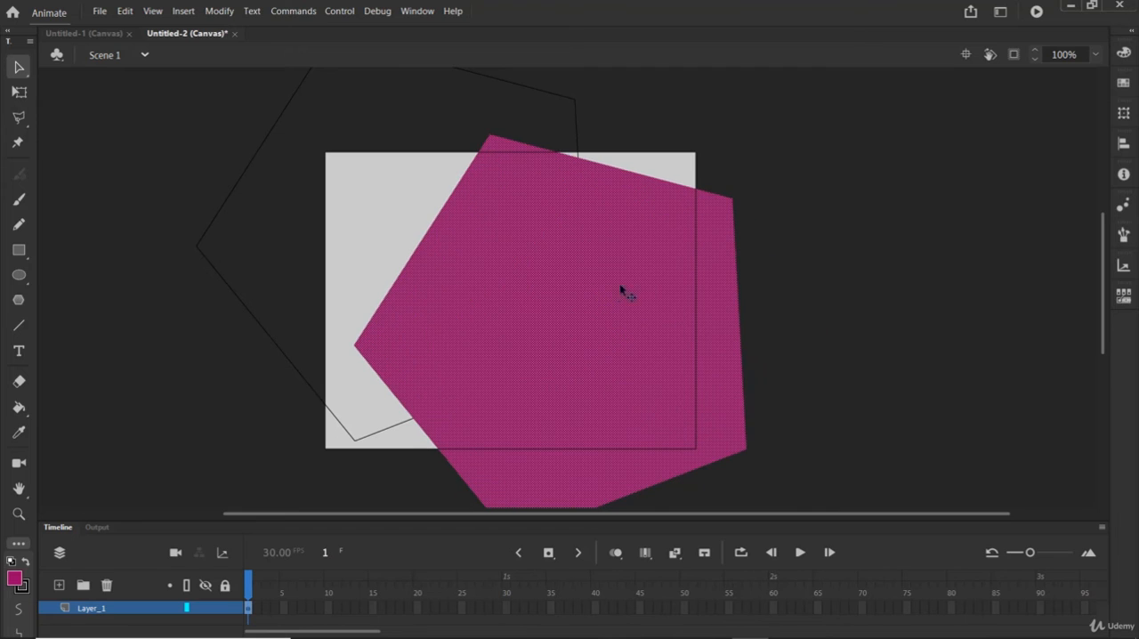
Step: Move separate edges of the pentagon's outline apart and bend its lower-left edge into a curve
click(247, 170)
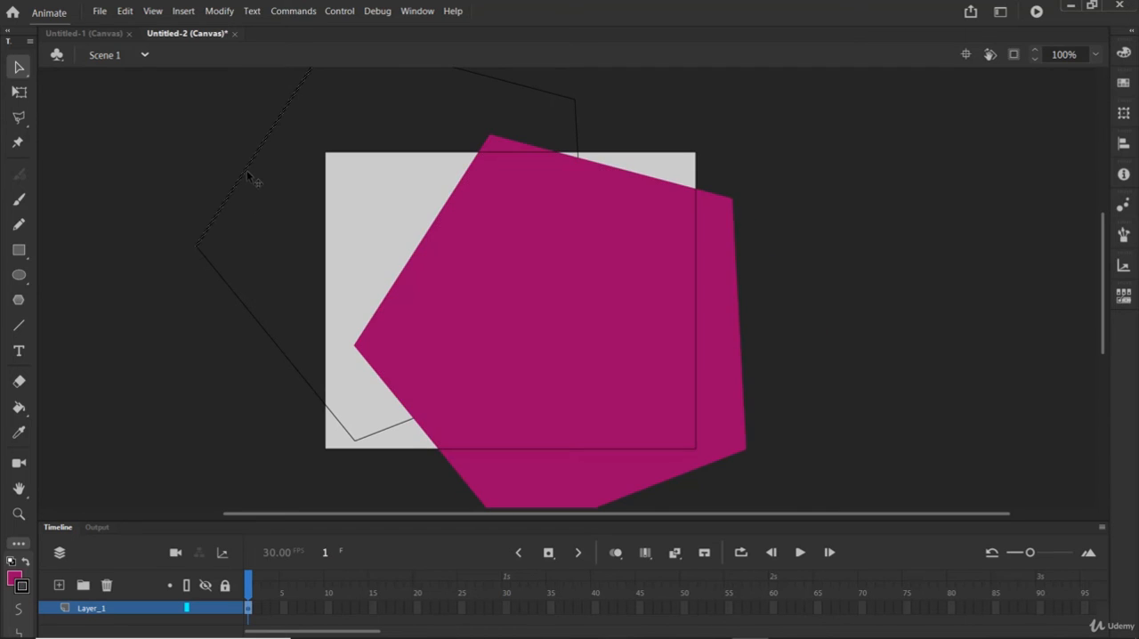
drag(255, 198, 362, 263)
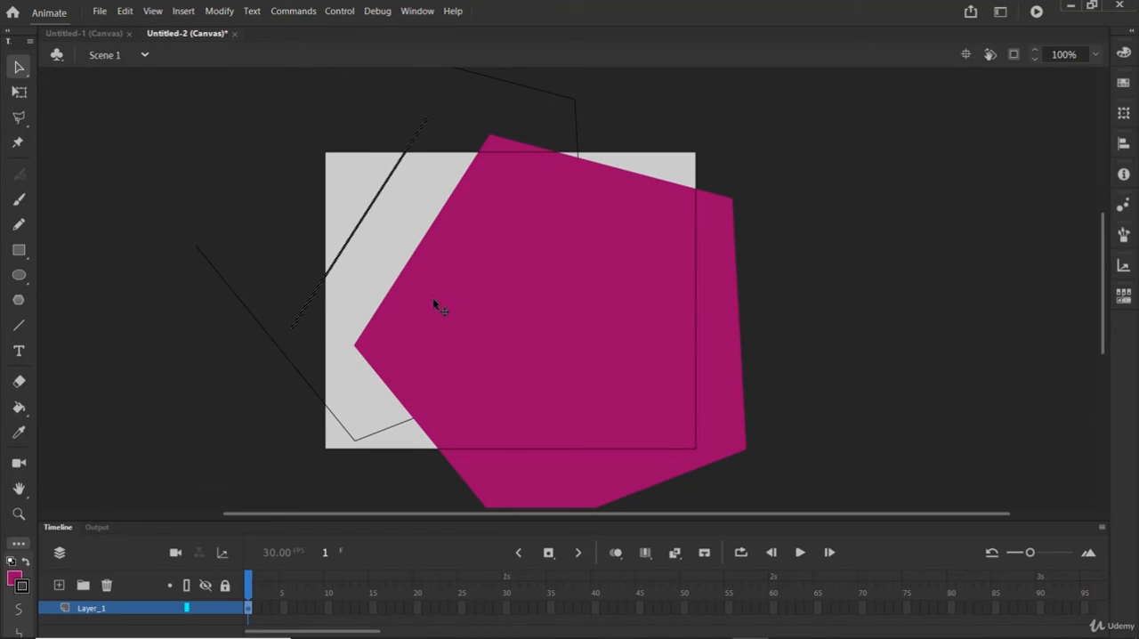
click(505, 82)
mouse_move(498, 87)
mouse_down()
mouse_move(282, 168)
mouse_move(273, 185)
mouse_up()
click(576, 130)
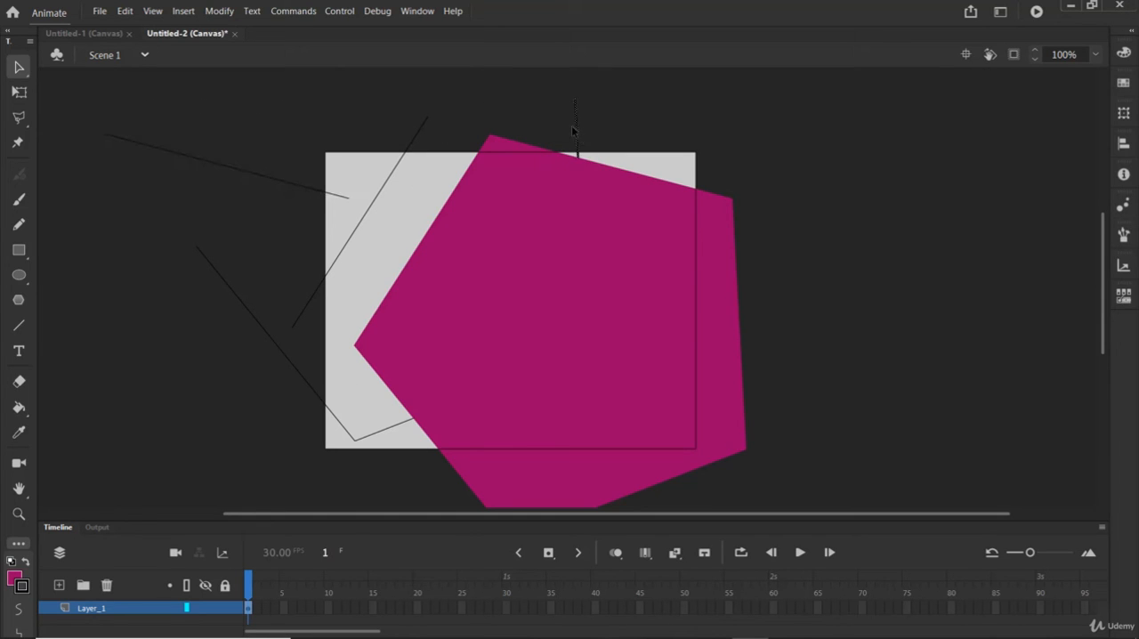
drag(889, 154, 894, 153)
drag(292, 366, 252, 427)
drag(404, 431, 415, 462)
Step: Undo the pentagon's edge and fill changes and its drawing, back to an empty stage
key(ctrl+z)
key(ctrl+z)
key(ctrl+z)
key(ctrl+z)
key(ctrl+z)
key(ctrl+z)
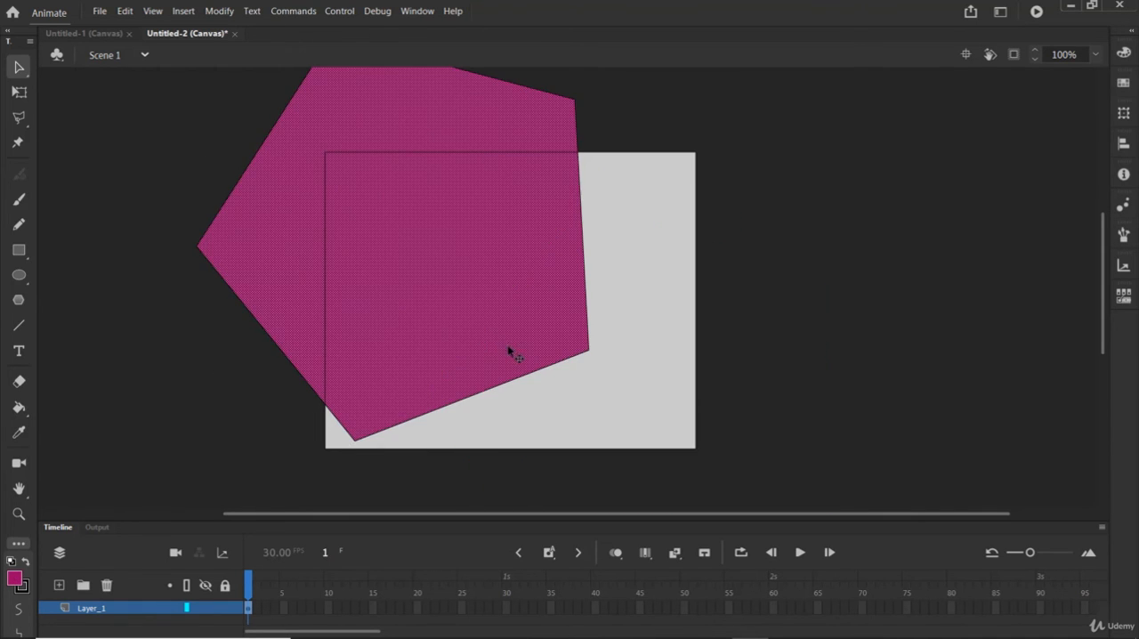
key(ctrl+z)
key(ctrl+z)
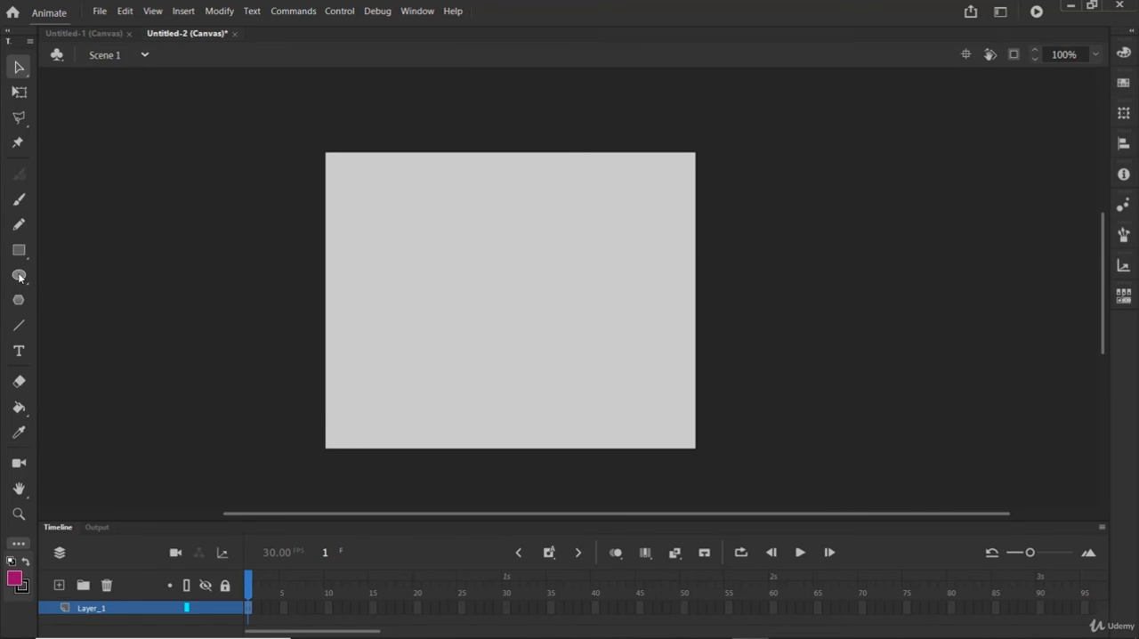
Step: Draw a circle in the middle of the stage with the Oval tool and move its fill down-left out of its outline
click(20, 275)
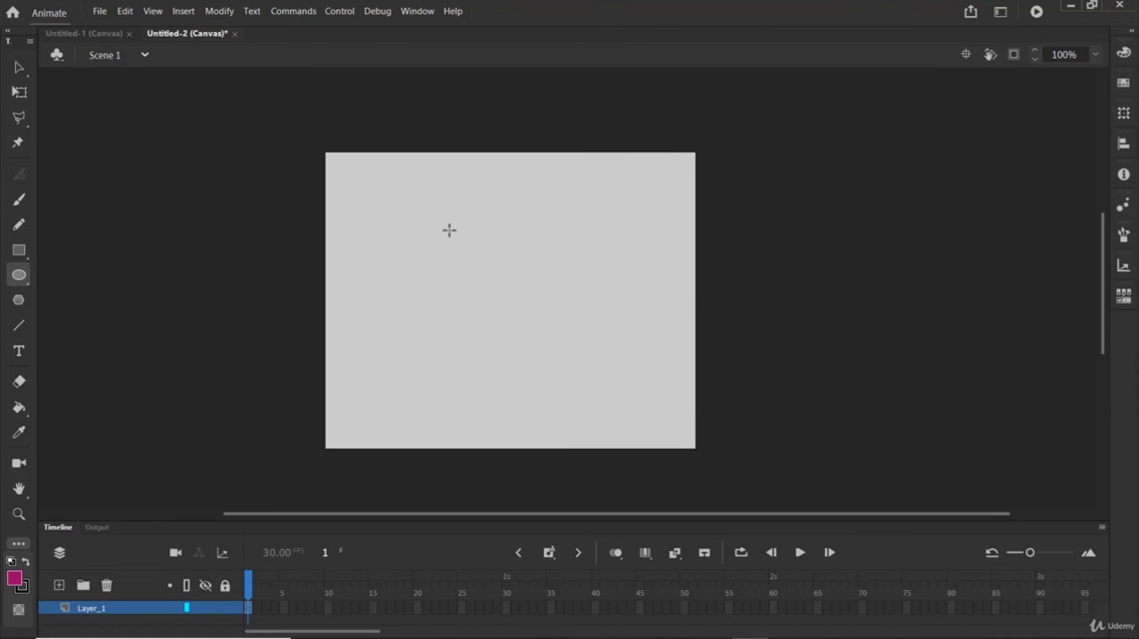
mouse_move(447, 225)
mouse_down()
mouse_move(567, 348)
mouse_move(574, 373)
mouse_move(601, 375)
mouse_up()
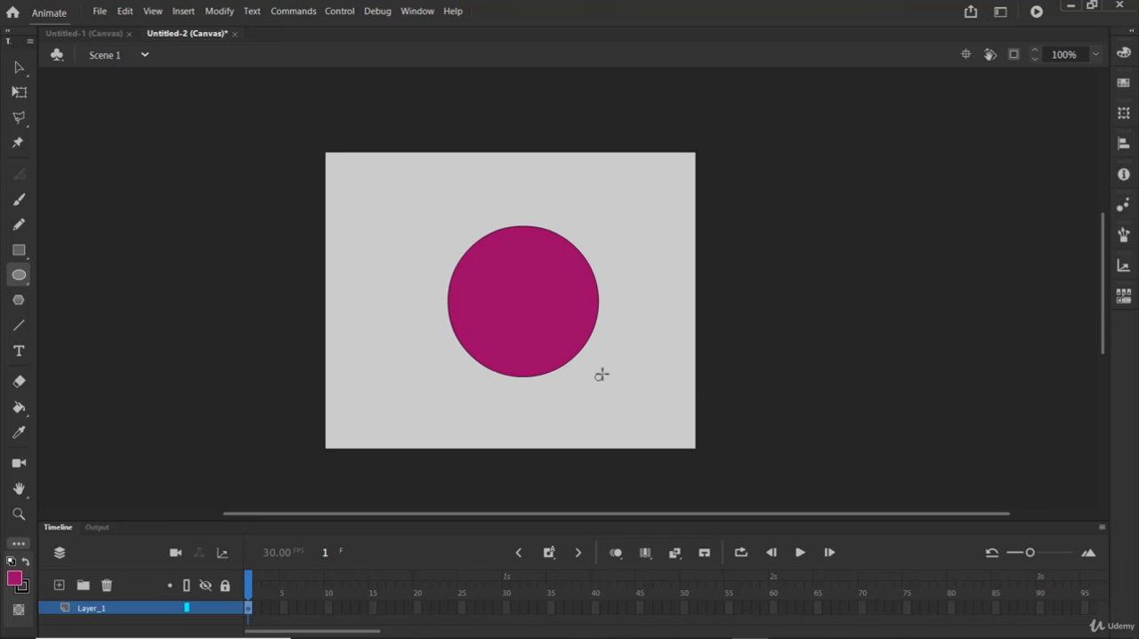
click(19, 67)
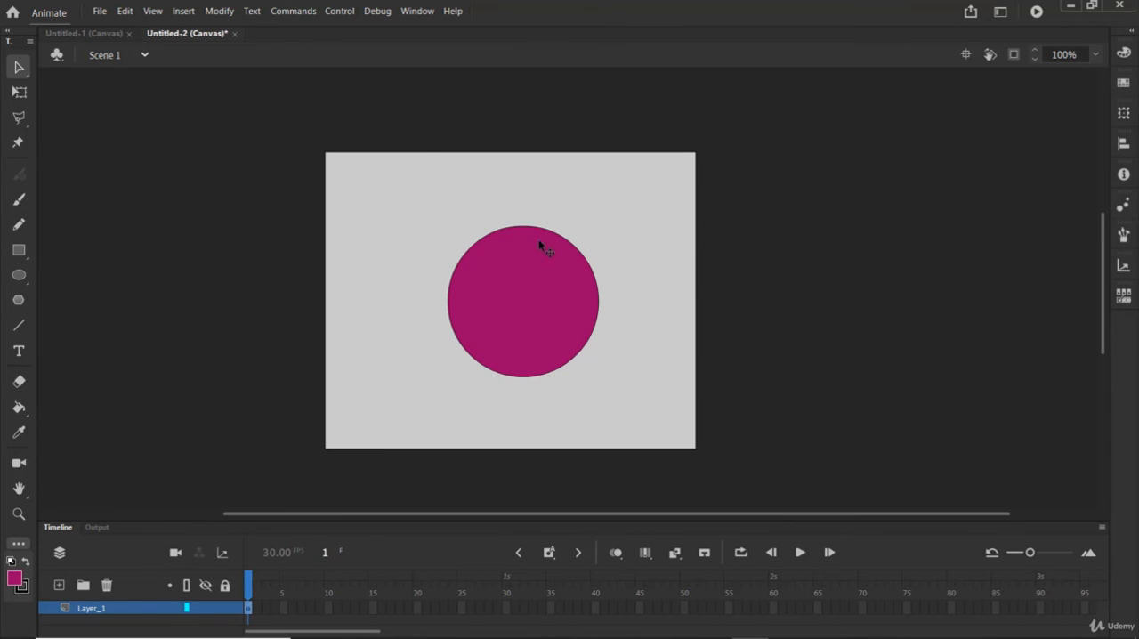
drag(531, 255, 475, 307)
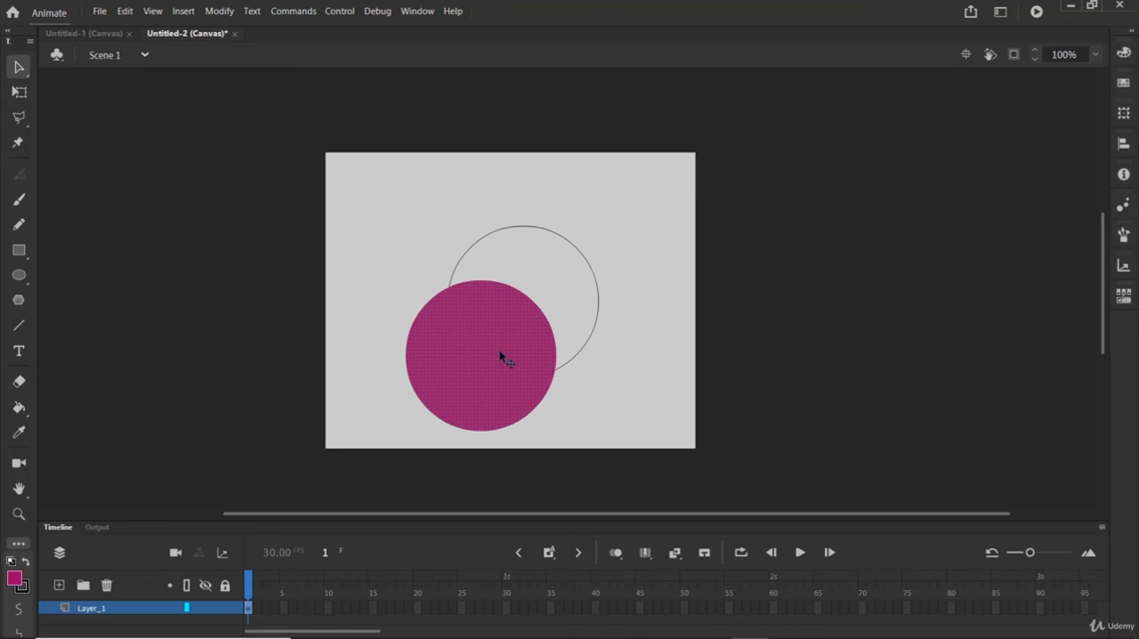
Step: Undo the circle's fill move, move the fill down-left out of its outline once more, and undo that as well
key(ctrl+z)
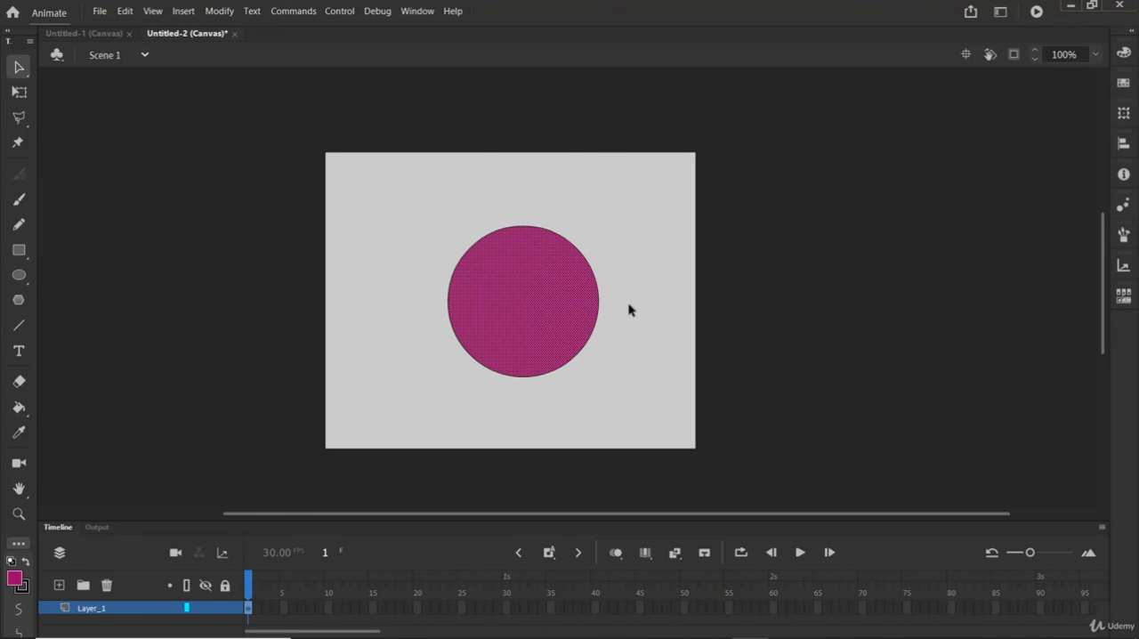
drag(557, 281, 524, 314)
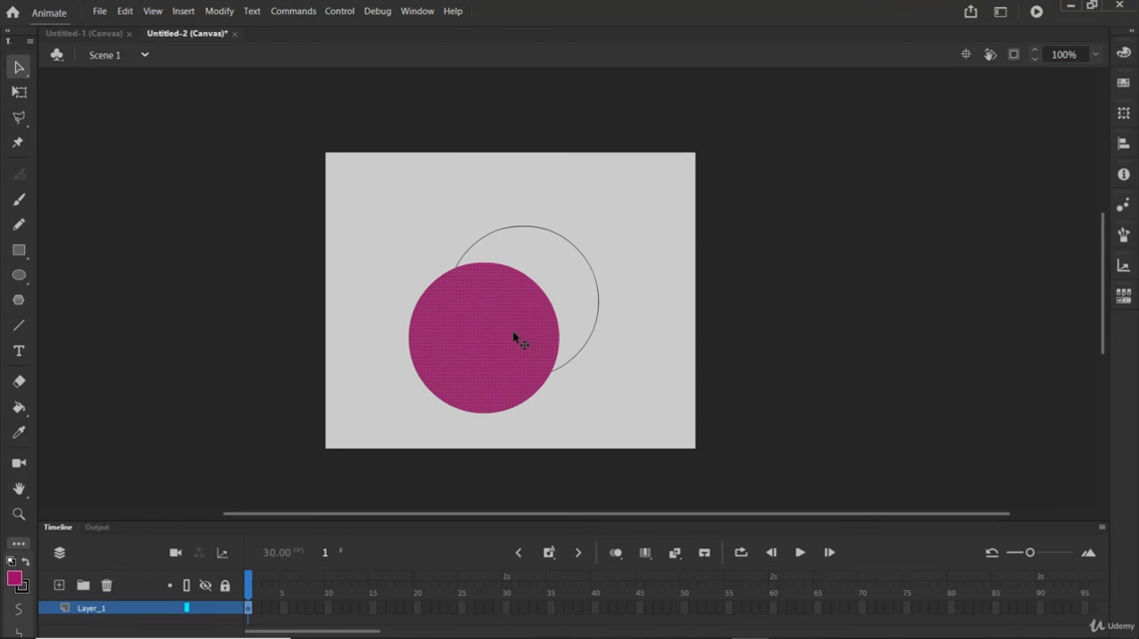
key(ctrl+z)
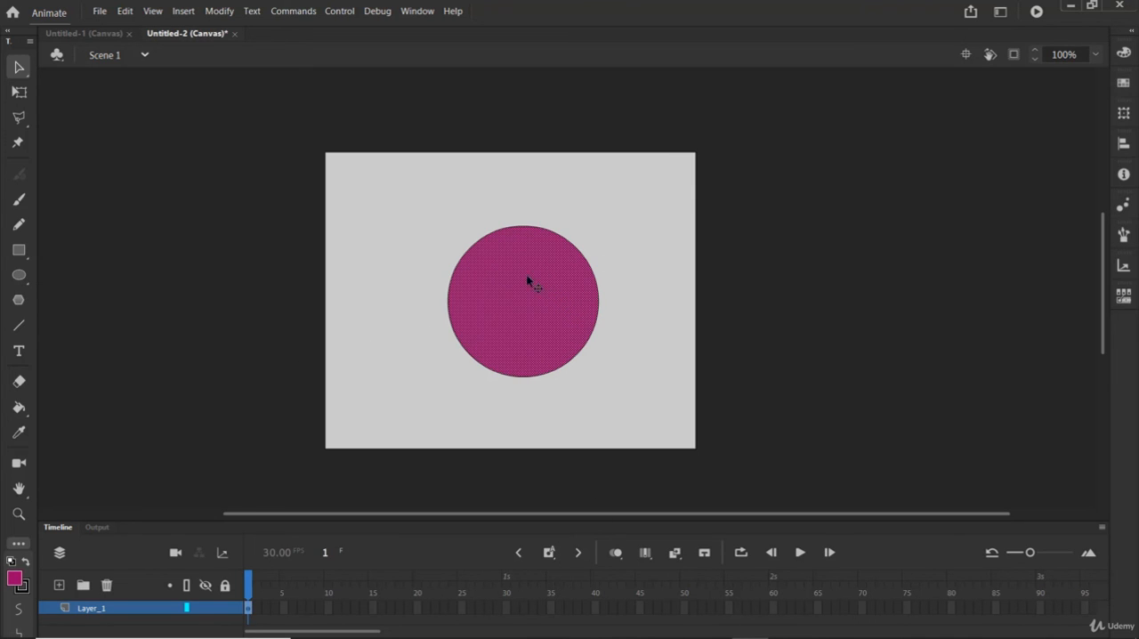
Step: Try several swatch colours on the circle's fill, including cyan, purple, red and green, and finish with dark teal
click(1124, 83)
click(1007, 163)
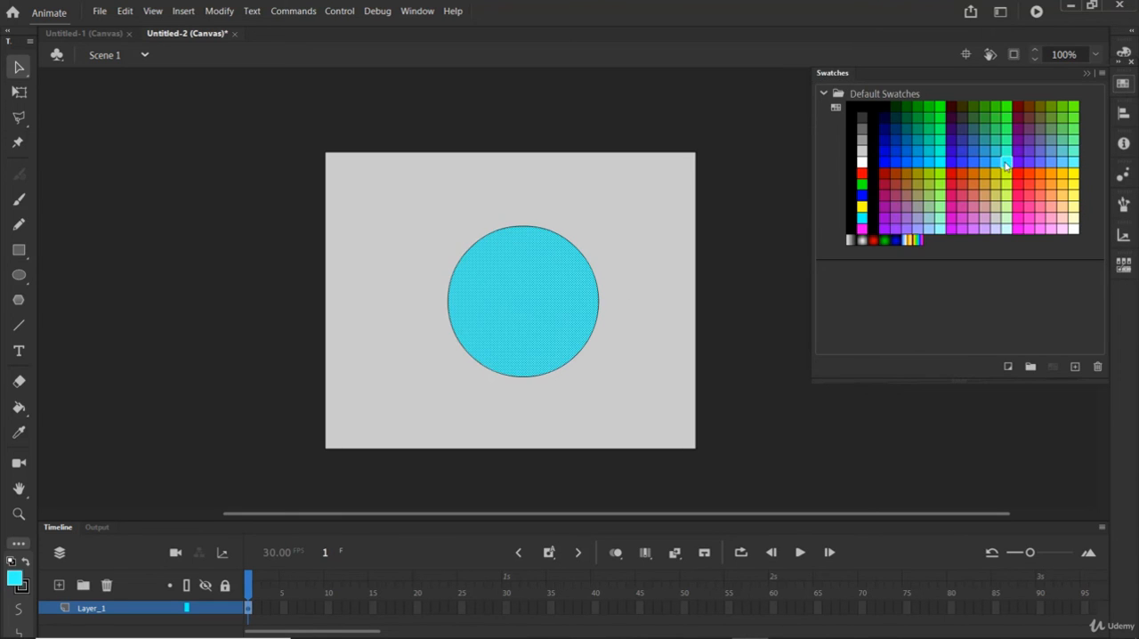
click(957, 153)
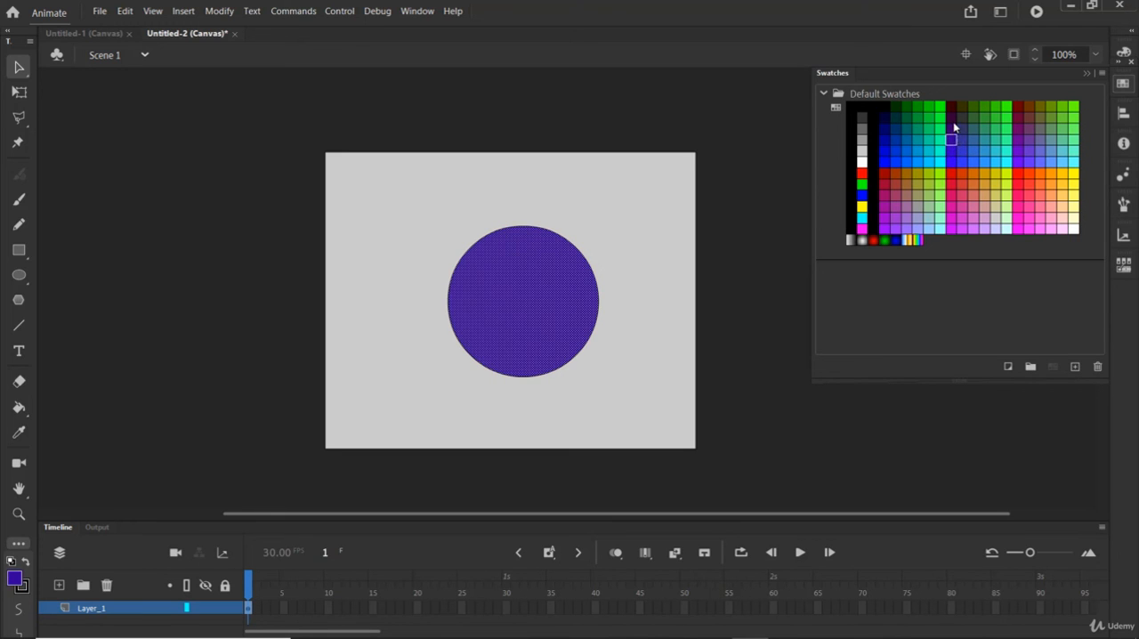
click(953, 127)
click(954, 162)
click(954, 176)
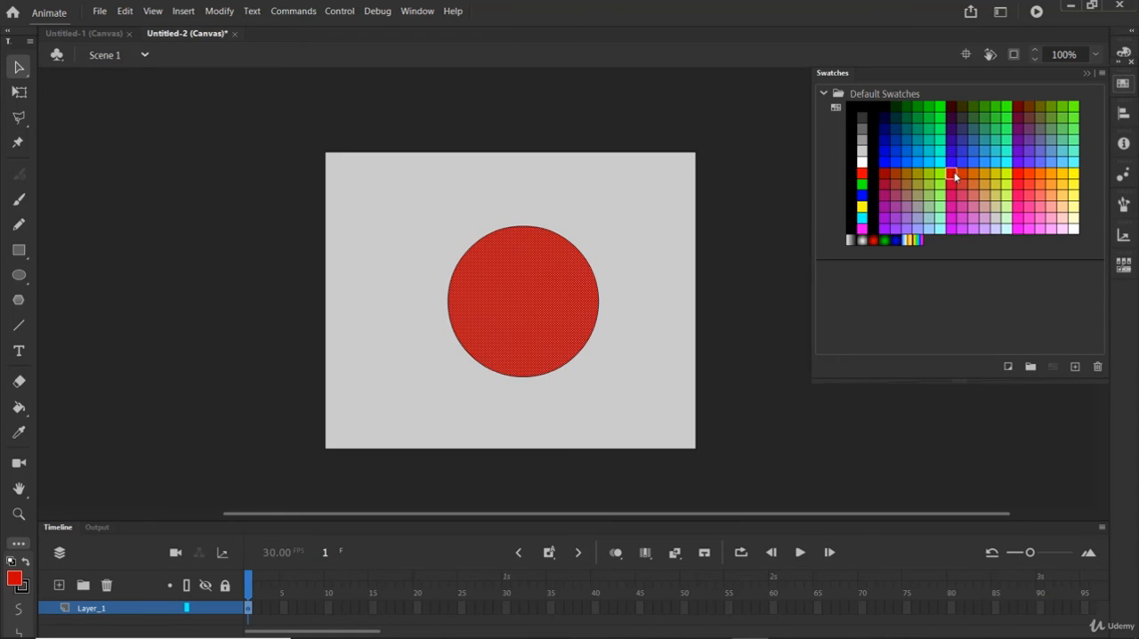
click(1029, 146)
click(1006, 129)
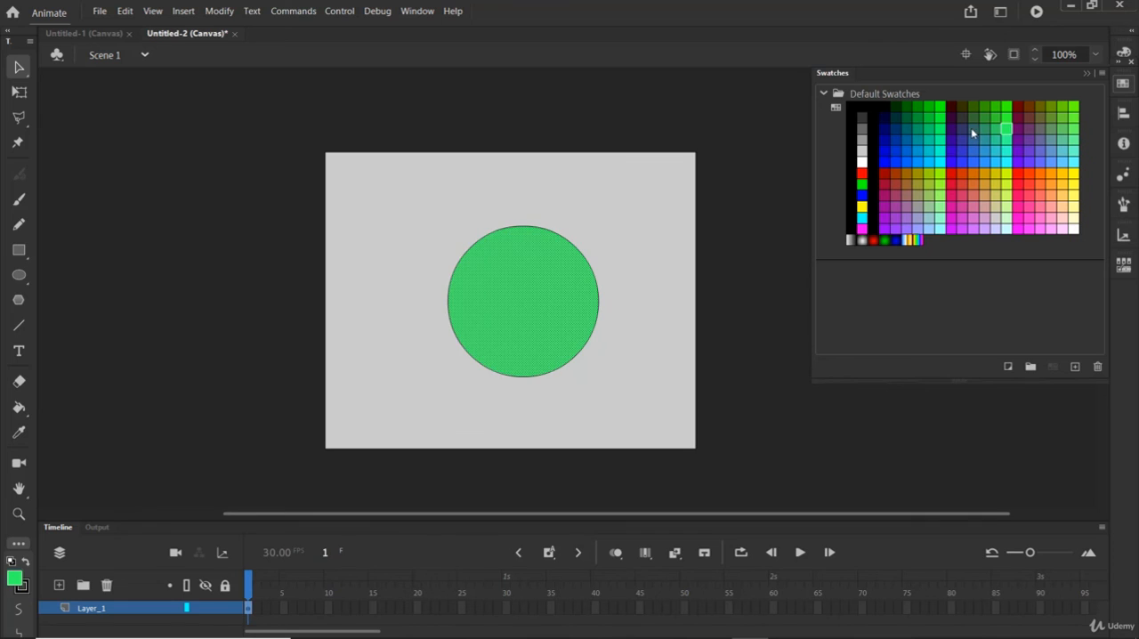
click(971, 127)
click(918, 140)
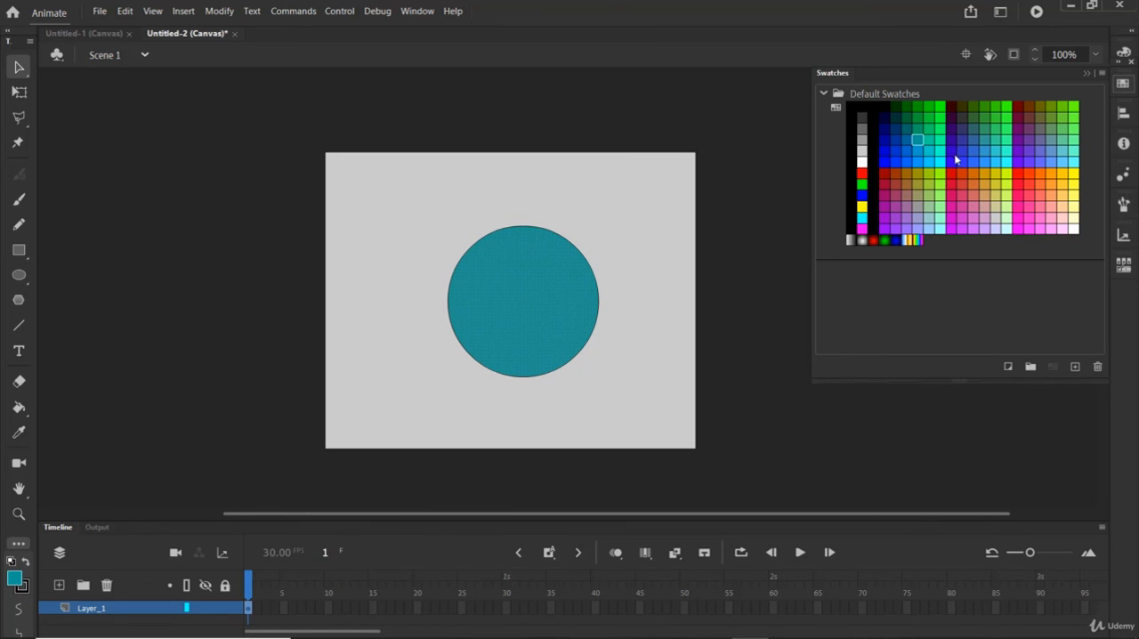
Step: Recolour only the circle's outline from the default swatches, trying light grey first and finishing with bright red
click(536, 226)
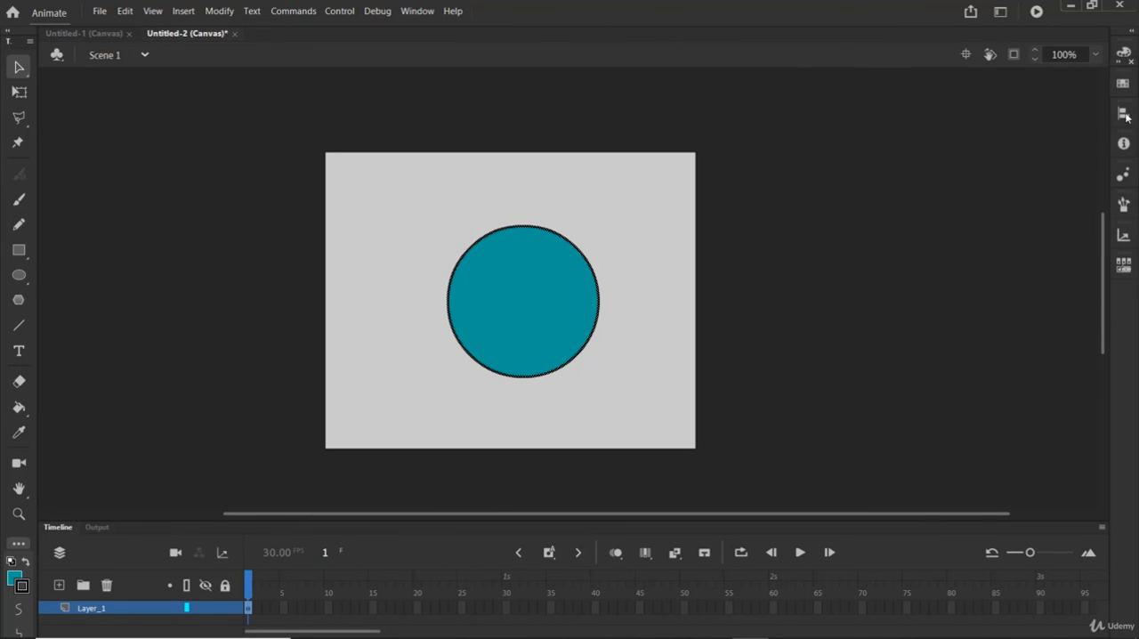
click(1124, 86)
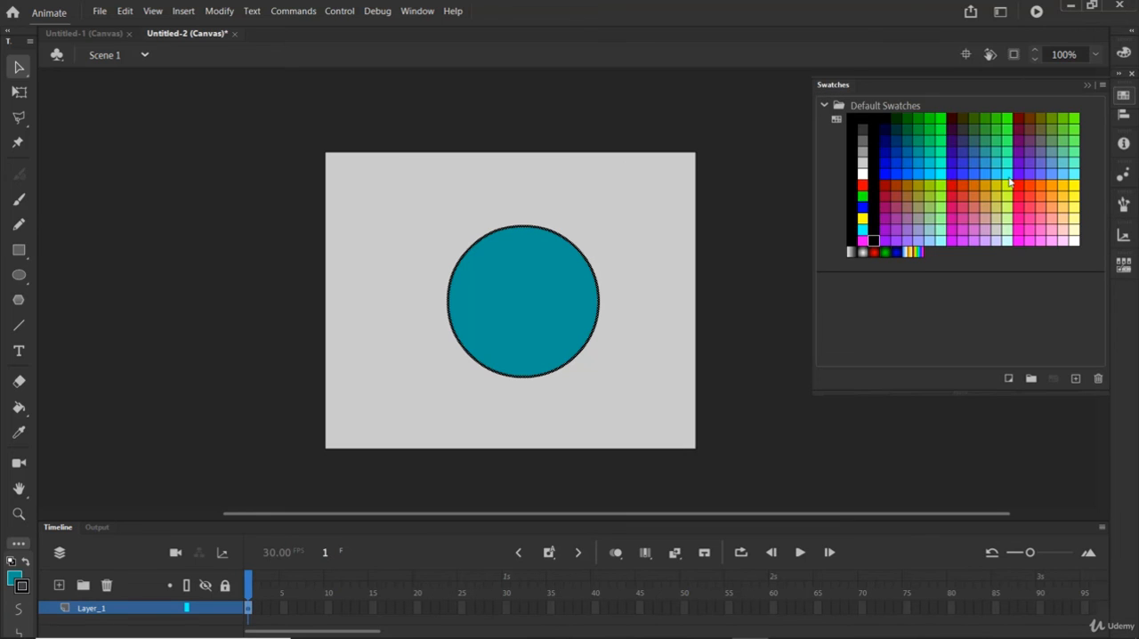
click(862, 164)
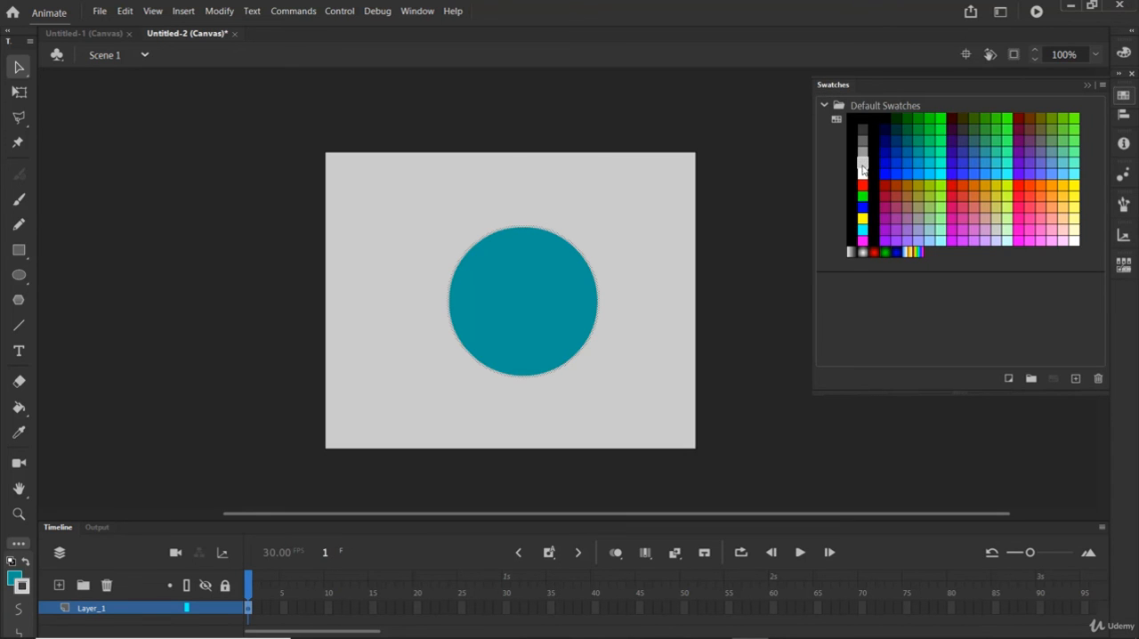
click(863, 186)
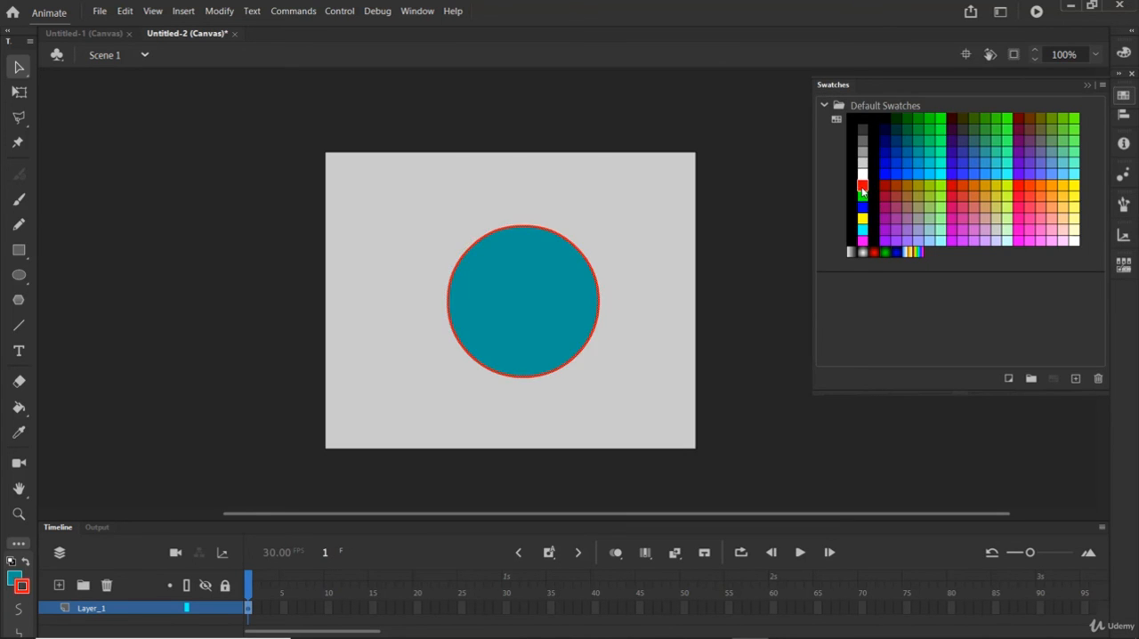
click(1125, 95)
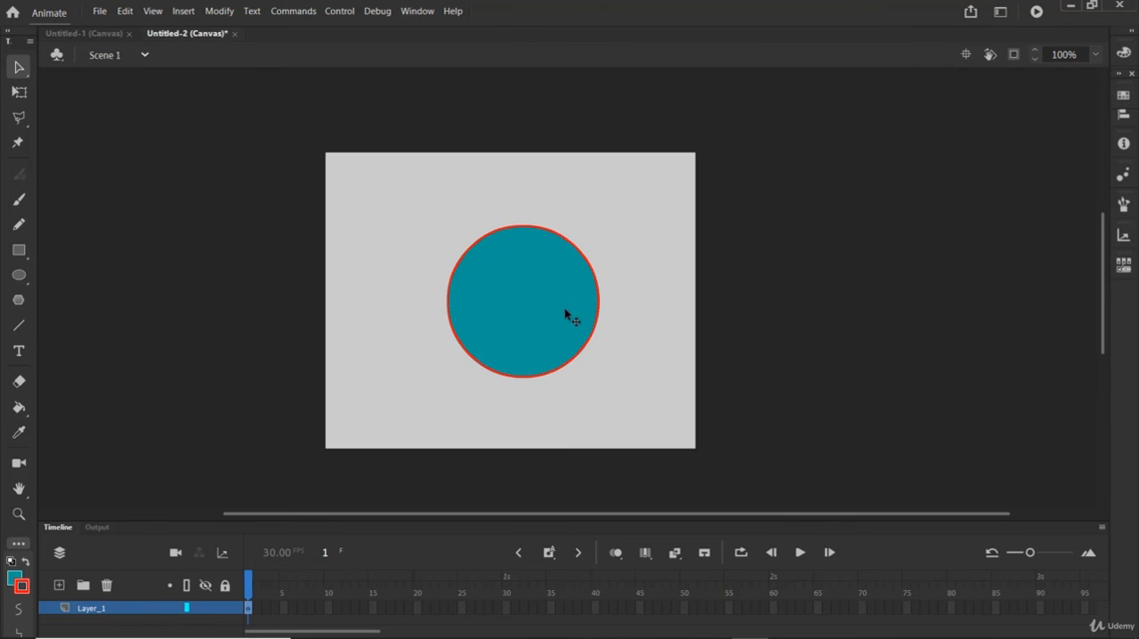
Step: Group the circle's fill and red outline together and move the group slightly up-left on the stage
key(ctrl+a)
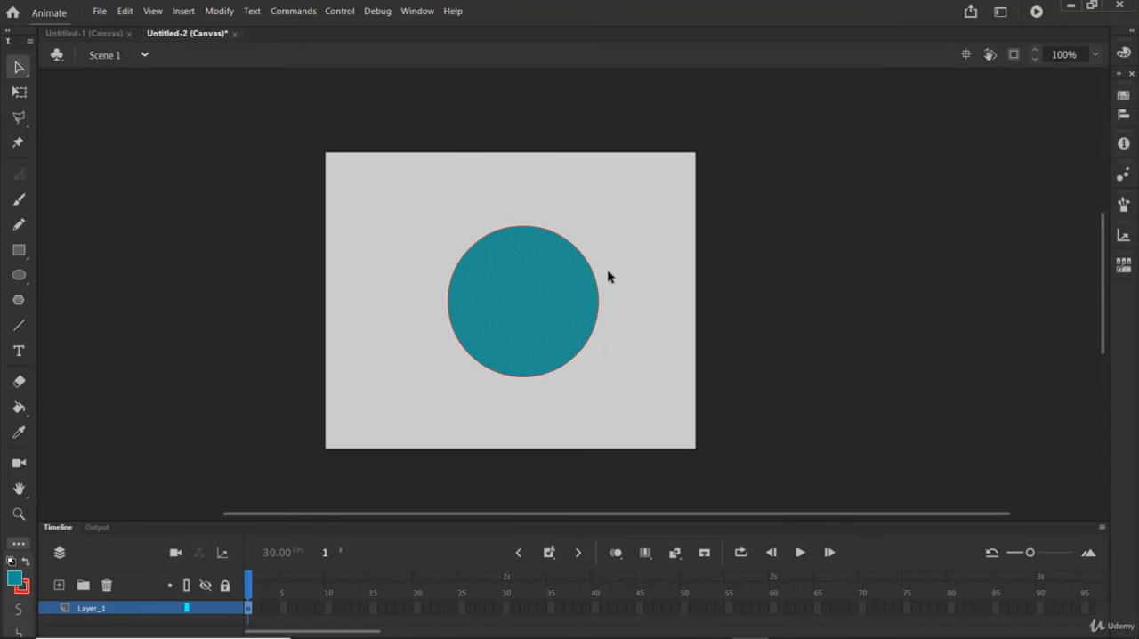
click(597, 284)
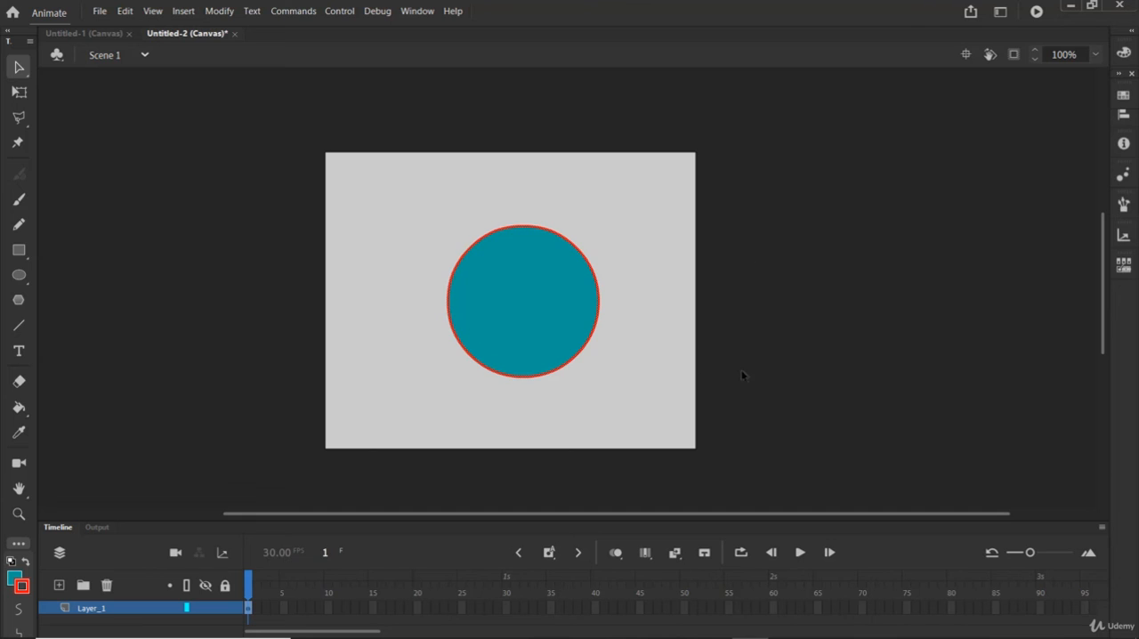
drag(658, 395, 419, 197)
key(ctrl+g)
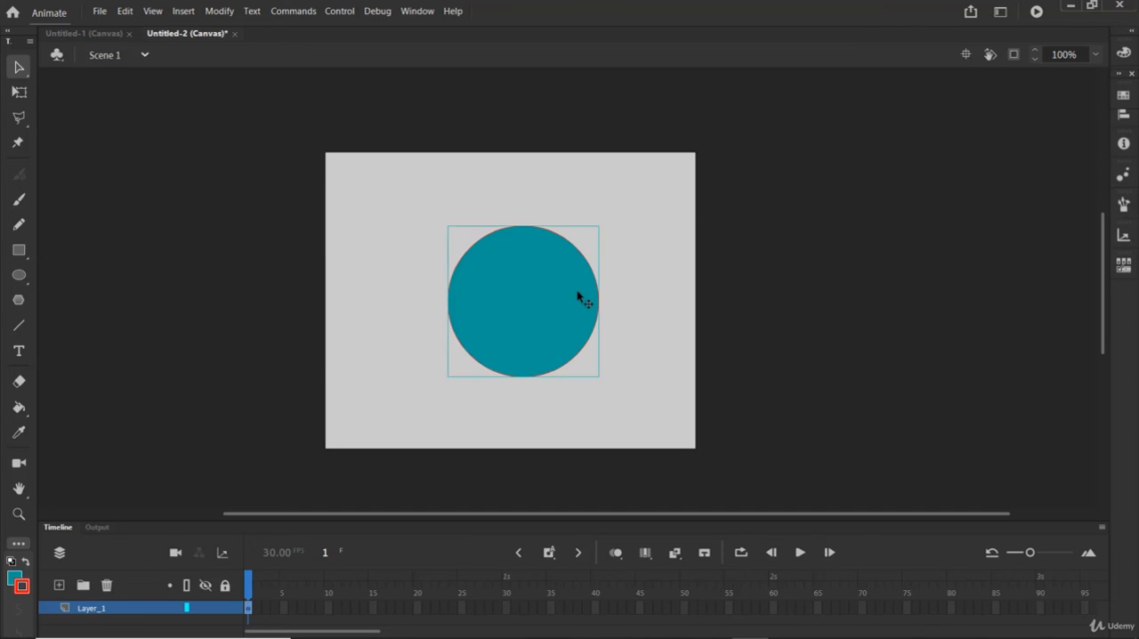
drag(582, 300, 530, 278)
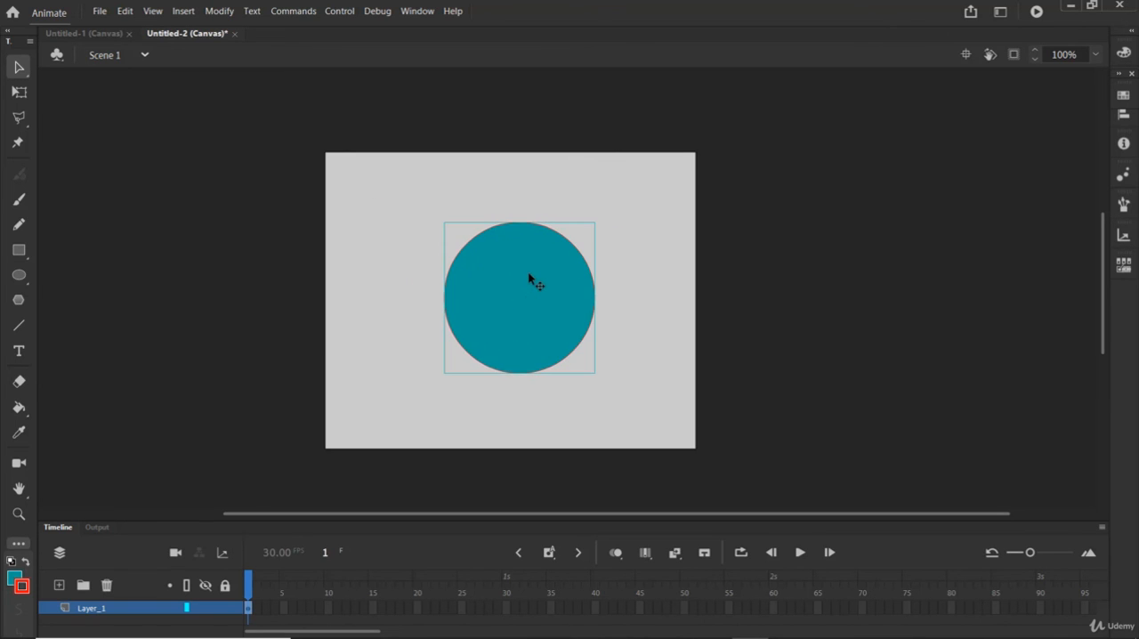